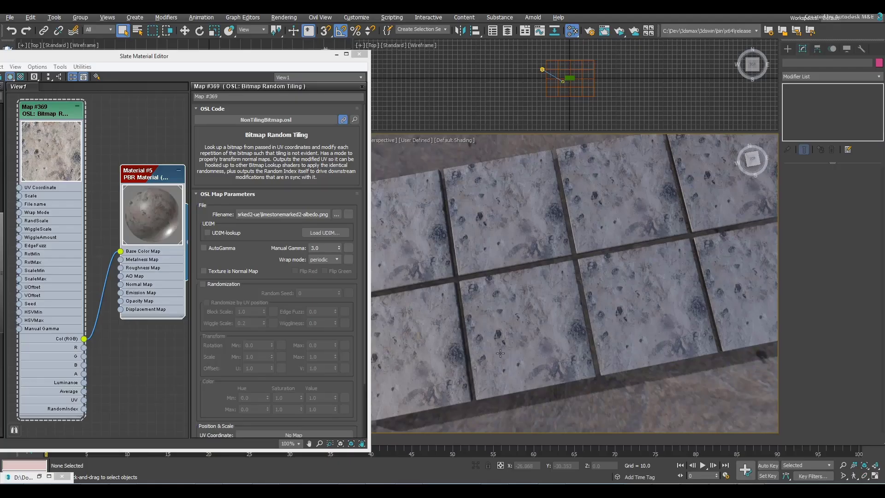
Step: Enable randomization on the Bitmap Random Tiling map and set its U offset to 0.94
middle_drag(539, 369, 615, 363)
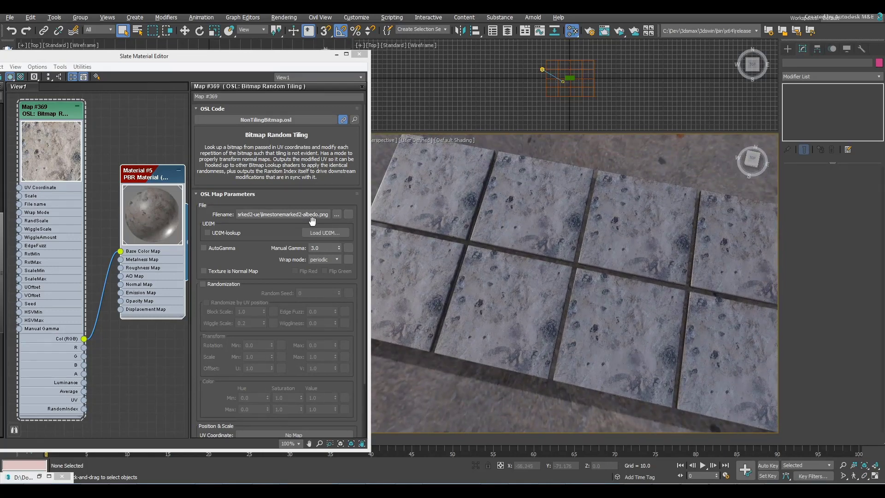
click(203, 285)
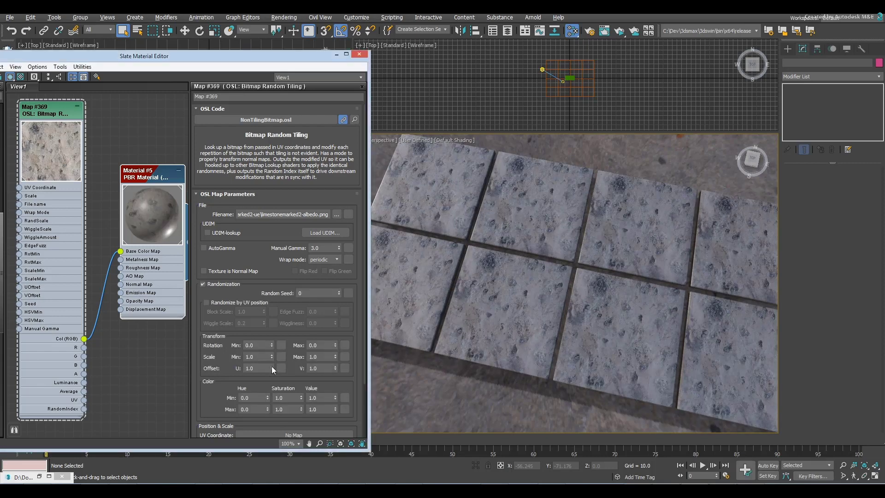
mouse_move(271, 368)
mouse_down()
mouse_move(273, 385)
mouse_move(273, 358)
mouse_up()
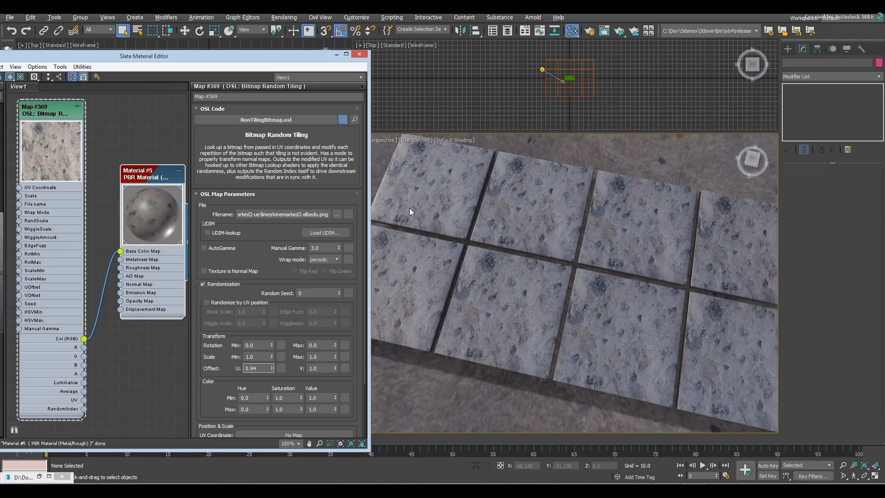
Step: Feed a Node Handle map into the Seed input of the Bitmap Random Tiling map
drag(189, 61, 238, 70)
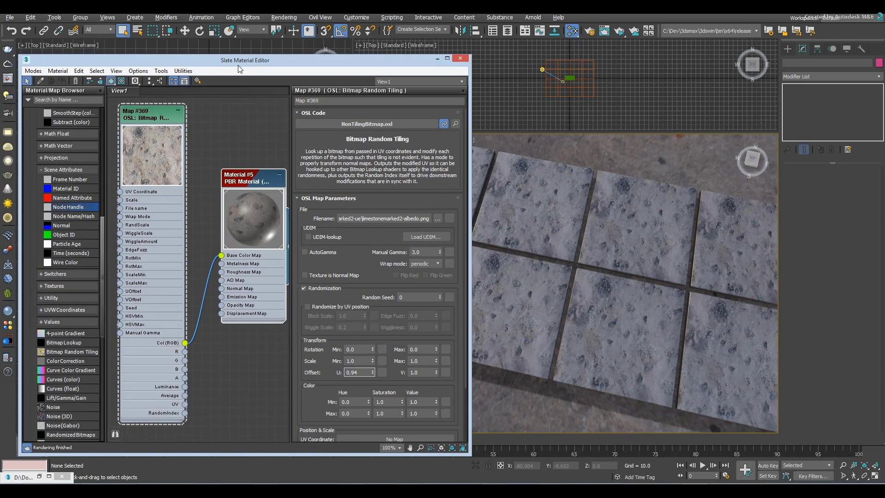
drag(63, 212, 120, 307)
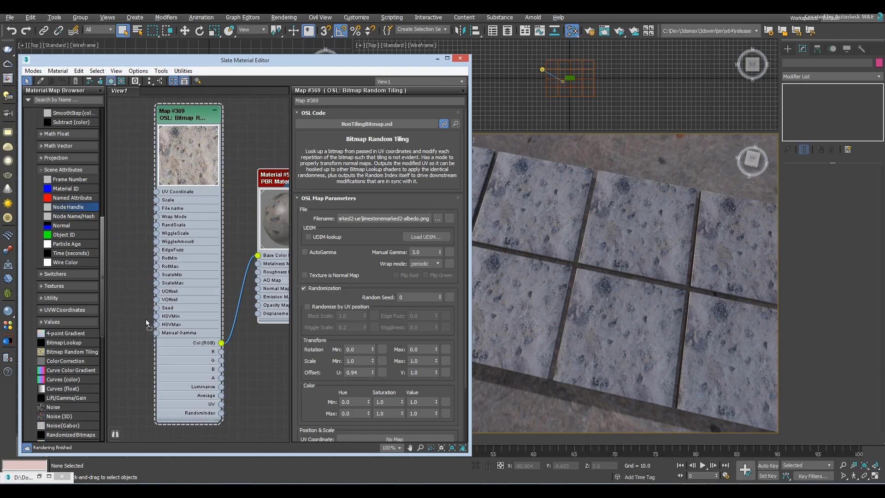
drag(404, 62, 292, 63)
alt+middle_drag(577, 337, 645, 330)
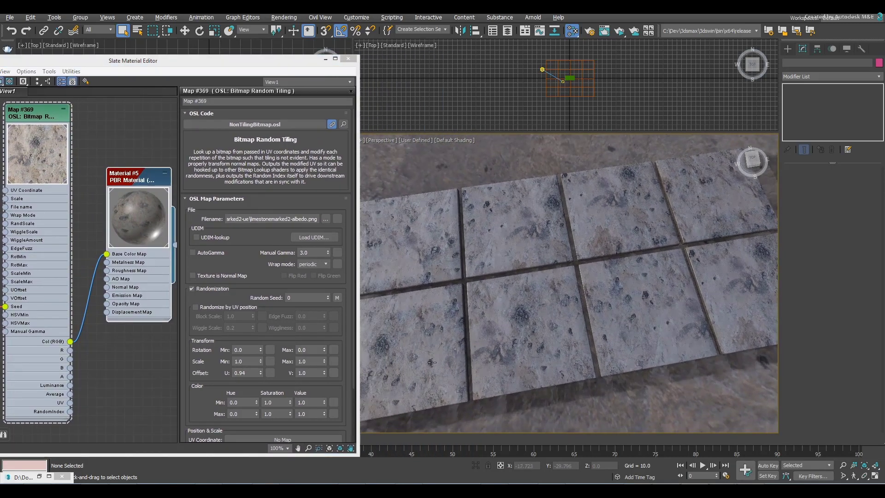
Step: Raise the random U offset to 1.45 and the maximum random scale to 3.19
drag(260, 370, 267, 353)
click(325, 362)
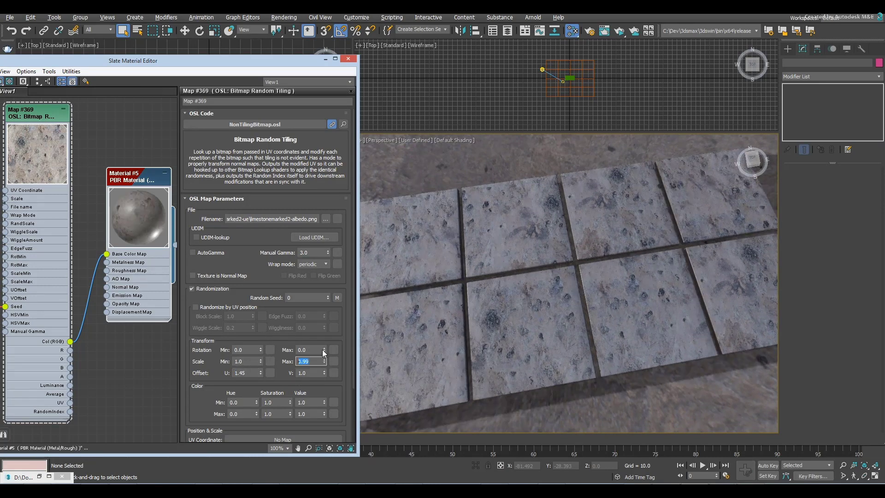
drag(324, 361, 328, 317)
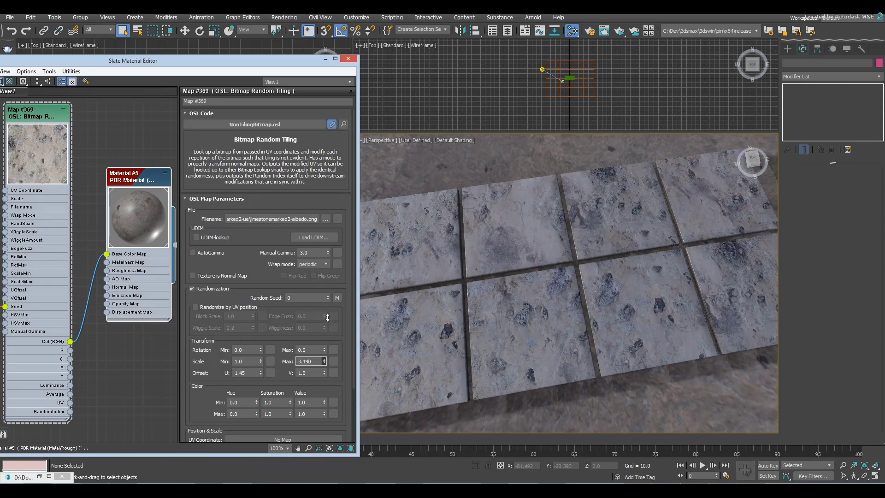
Step: Set the maximum random rotation of the tiling map to 360
drag(325, 350, 313, 191)
drag(317, 349, 281, 346)
text(3)
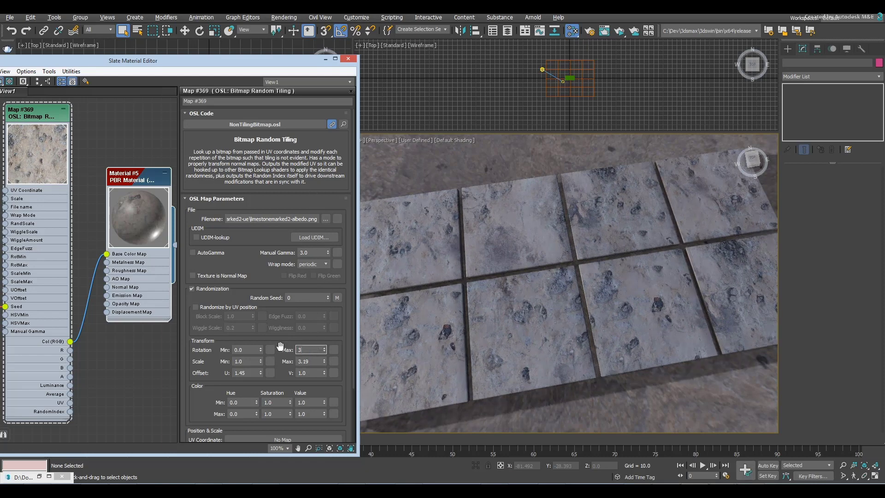
text(60)
key(Return)
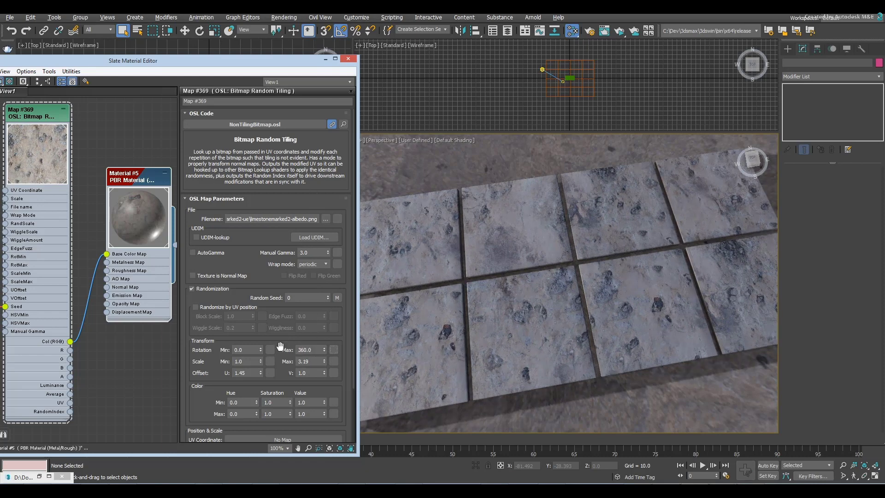
Step: Reset the maximum random scale of the tile texture to 1.0
scroll(456, 304, down, 6)
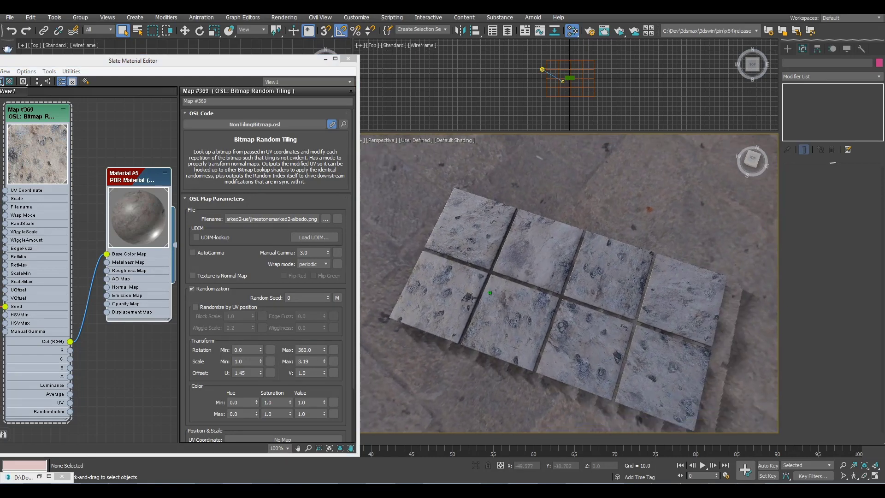
scroll(482, 294, up, 5)
scroll(482, 295, down, 2)
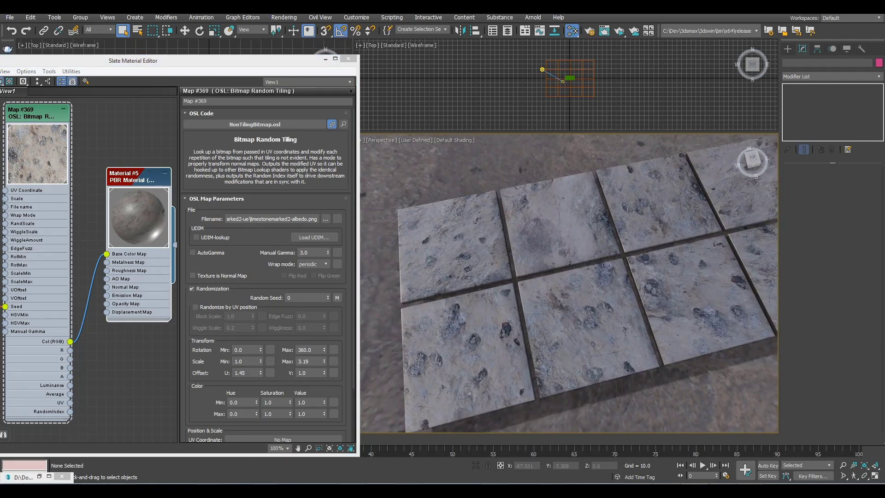
double_click(311, 362)
text(1)
key(Tab)
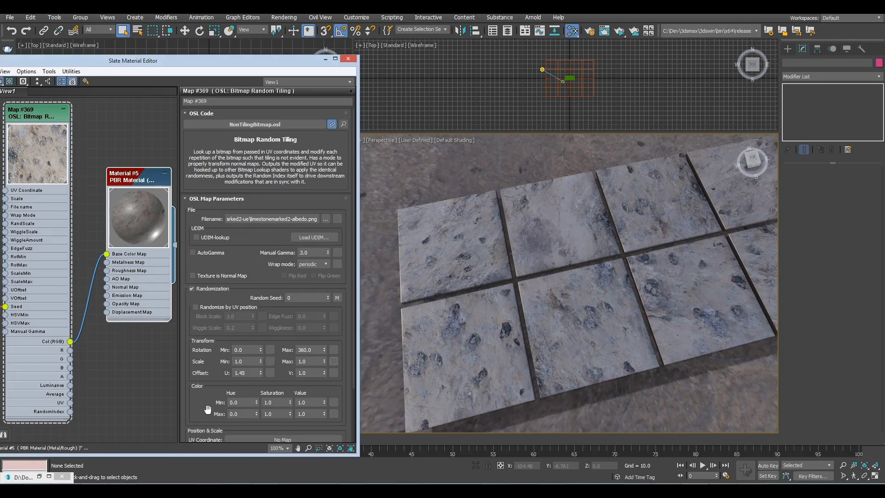
Step: Set the color randomization minimums to 1.5 for saturation and 0.3 for hue
drag(201, 411, 234, 351)
double_click(269, 341)
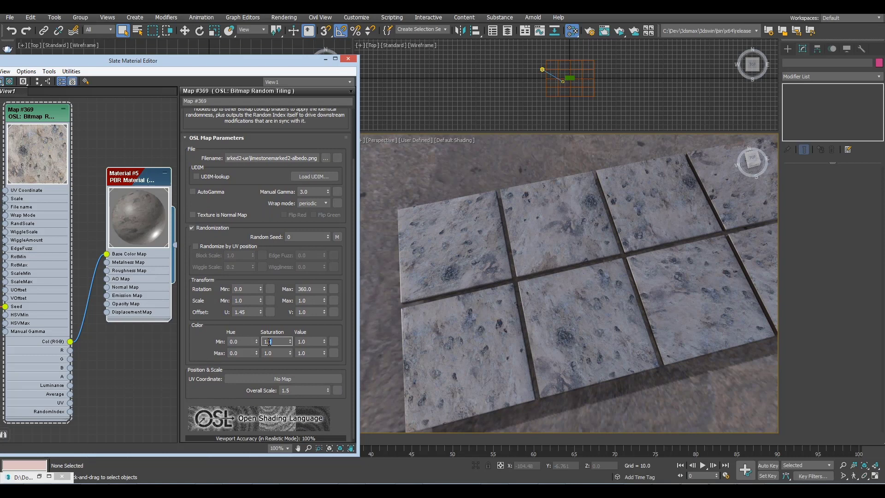
key(Tab)
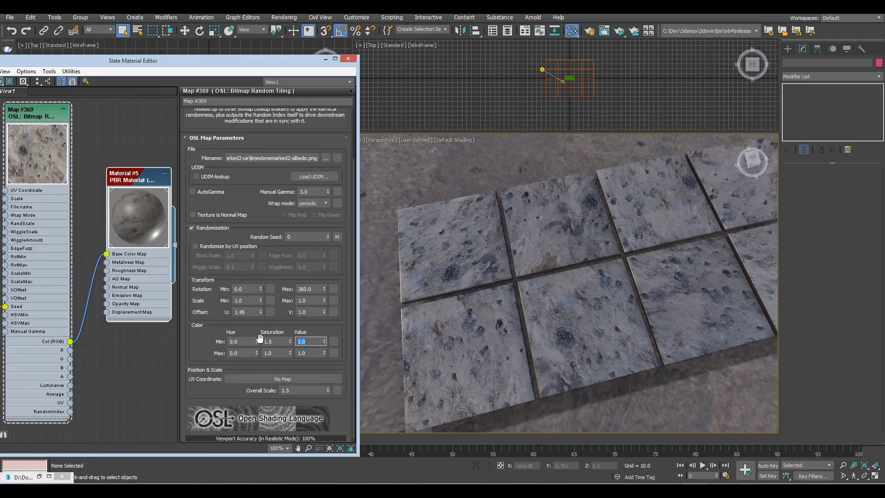
click(245, 342)
text(3)
key(Tab)
Step: Set the overall scale of the tiling map to 0.5
middle_drag(654, 312, 622, 315)
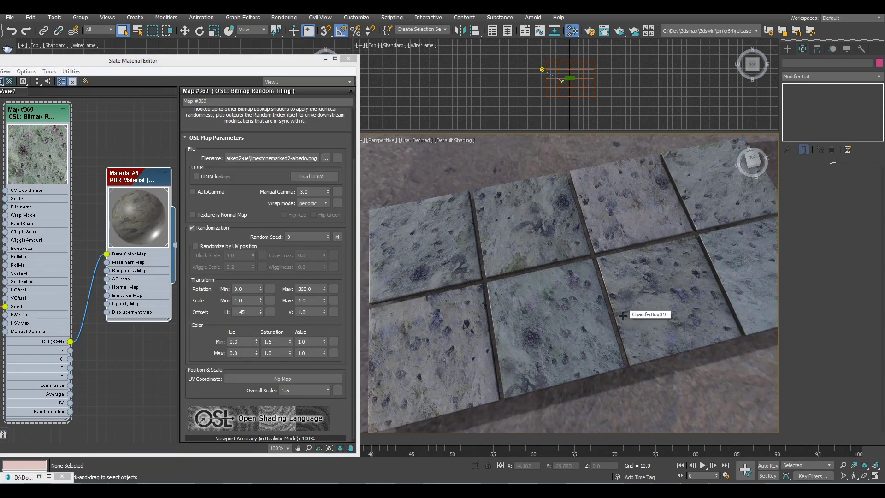
click(303, 387)
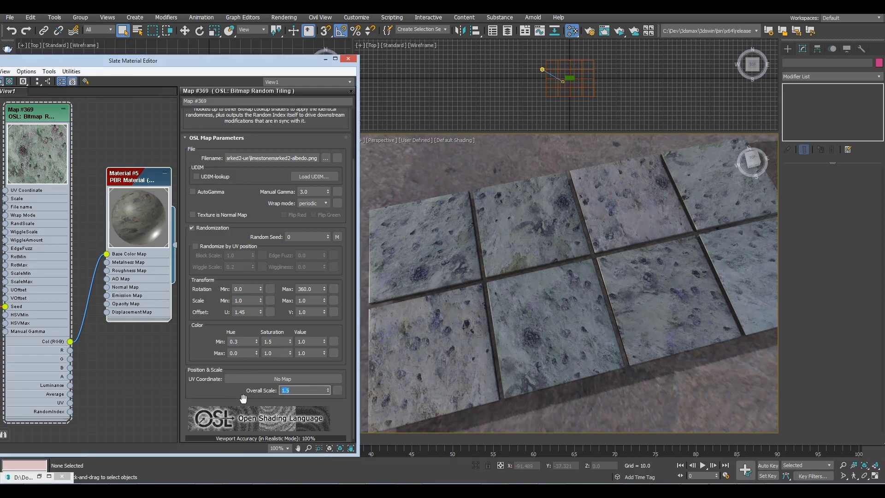
text(.5)
key(Return)
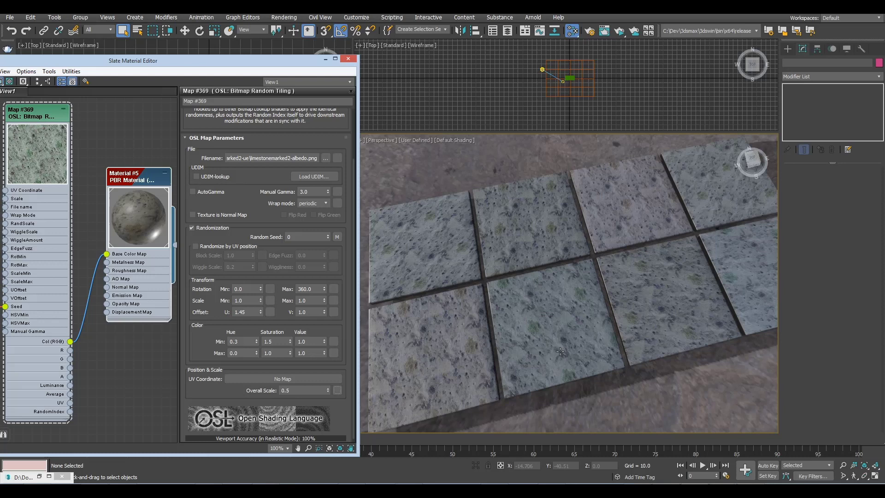
Step: Turn on randomization by UV position for the texture on the tiles
scroll(428, 368, up, 6)
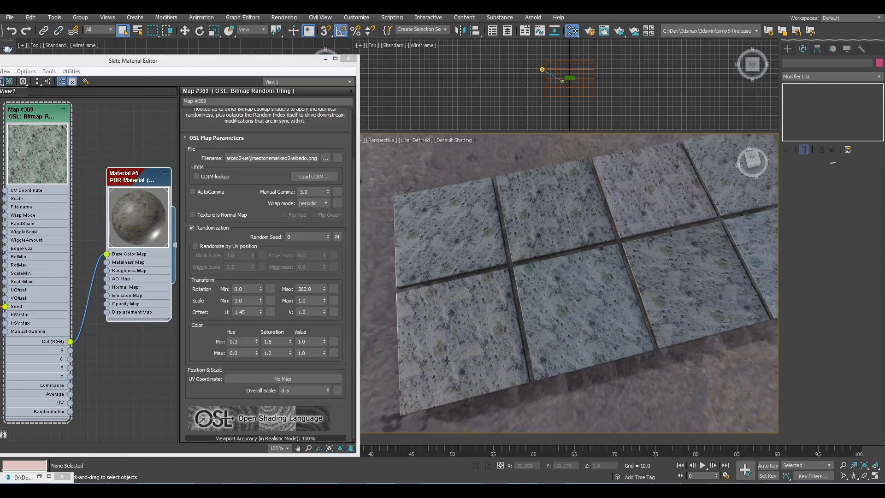
middle_drag(558, 351, 549, 343)
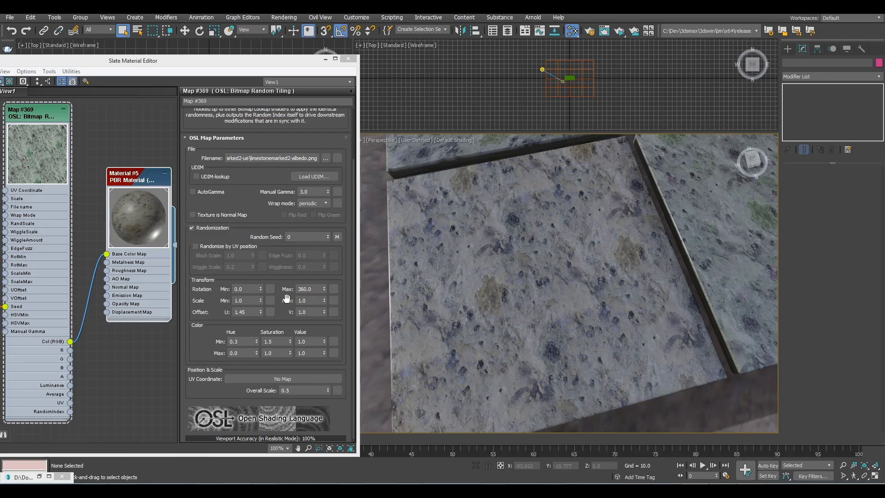
click(195, 246)
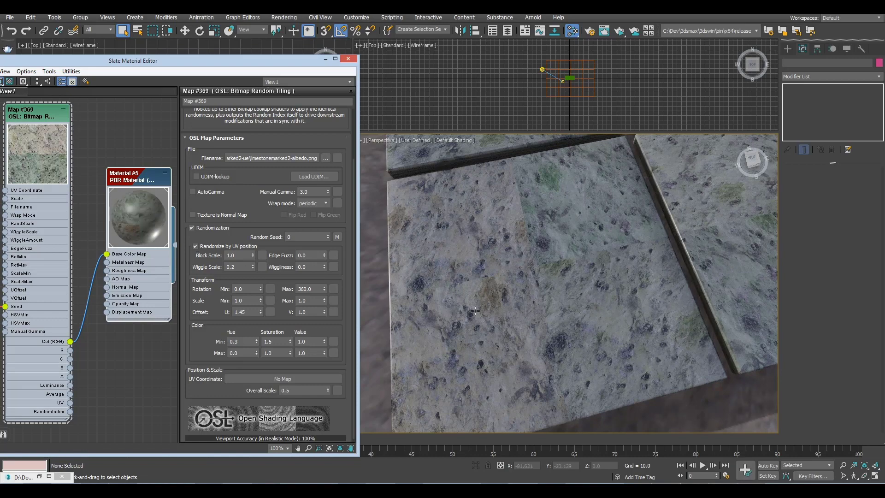
Step: Increase the minimum saturation to 2.0 and set the block scale to 0.5
scroll(663, 263, down, 5)
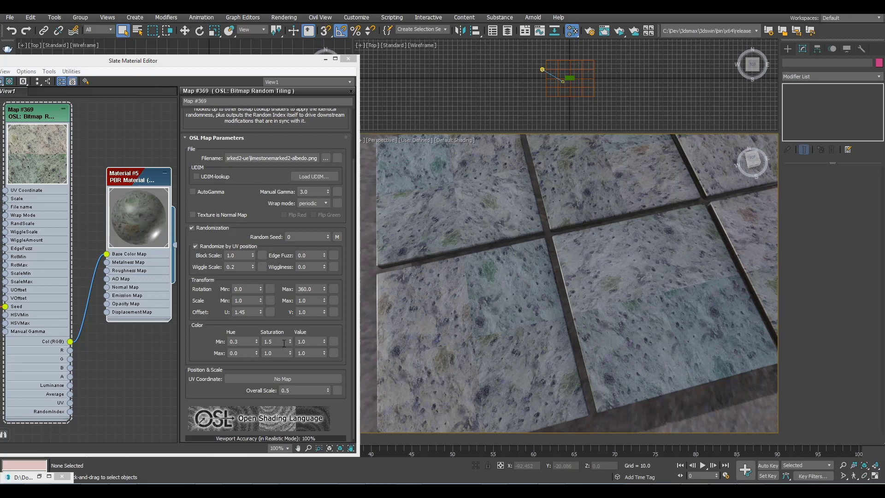
drag(284, 343, 260, 343)
text(2)
key(Tab)
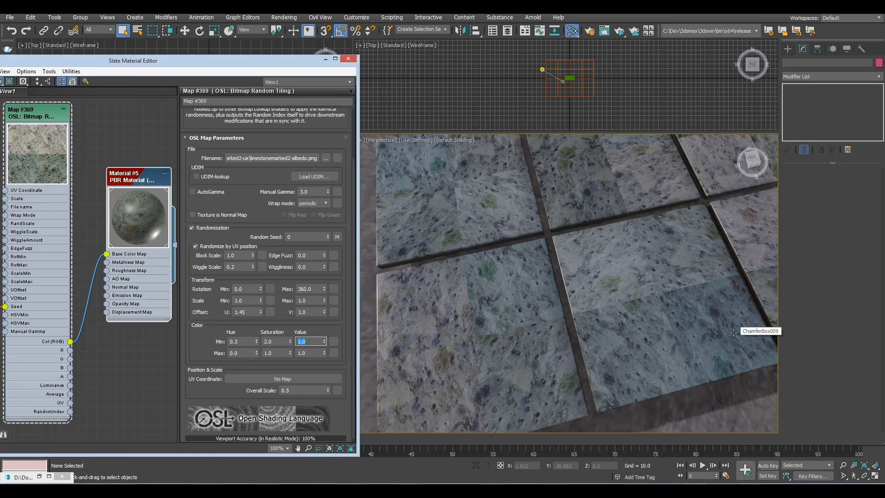
click(225, 256)
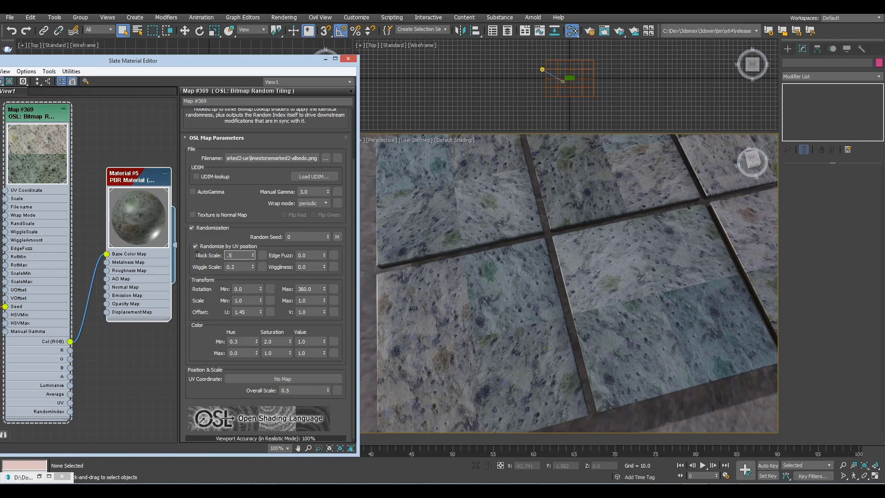
key(Return)
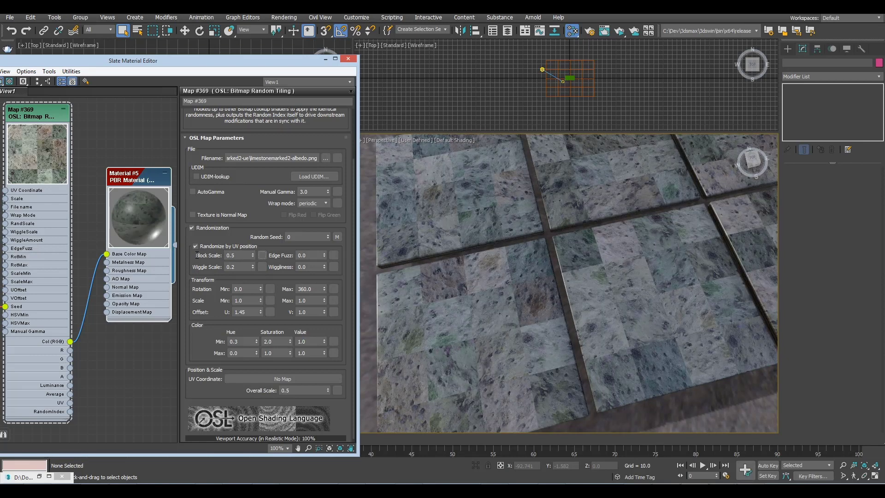
Step: Raise the wiggliness of the UV block edges to 1.12
scroll(503, 296, up, 3)
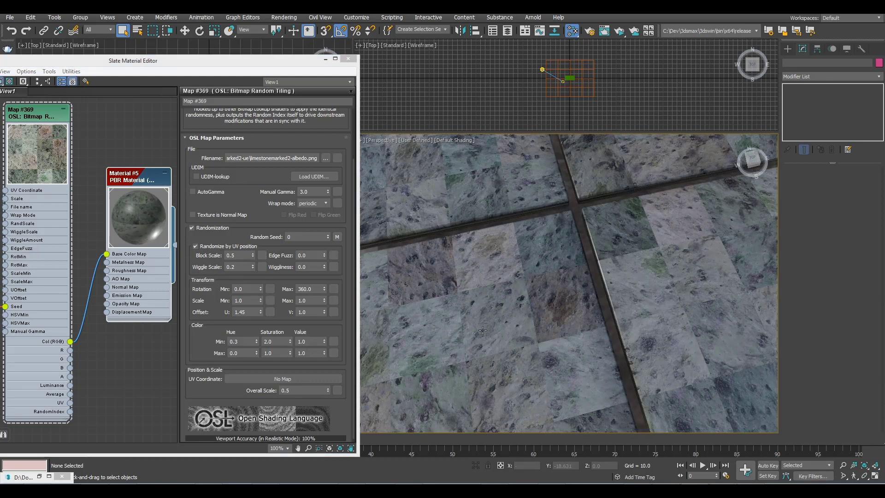
click(324, 264)
drag(325, 258, 325, 220)
Step: Lower the minimum saturation of the color randomization to 1.2
middle_drag(433, 312, 525, 300)
scroll(502, 331, down, 3)
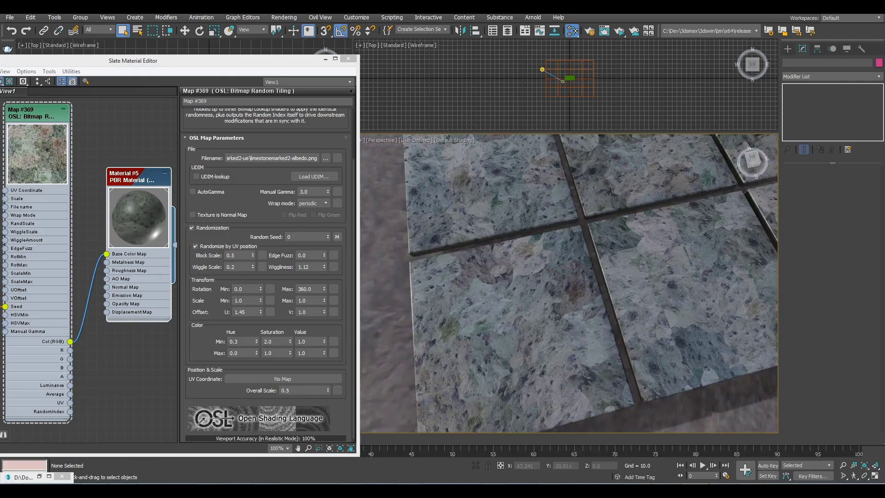
middle_drag(645, 296, 479, 335)
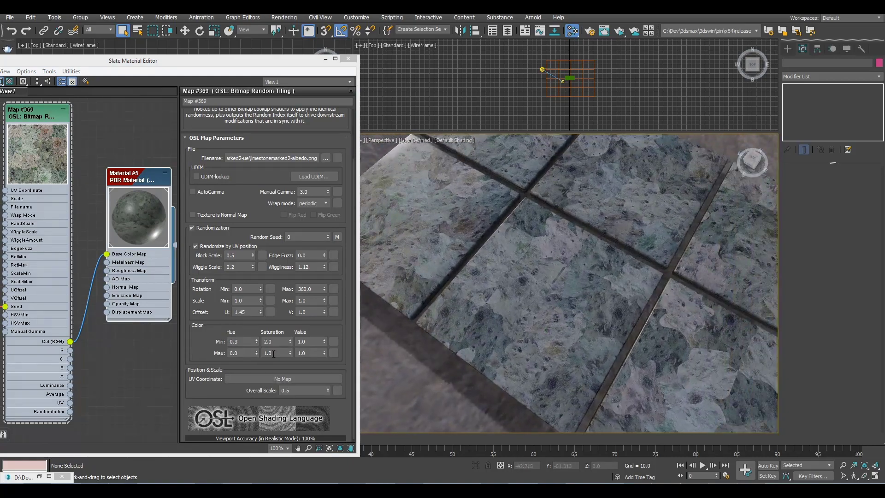
click(205, 339)
text(1.2)
key(Tab)
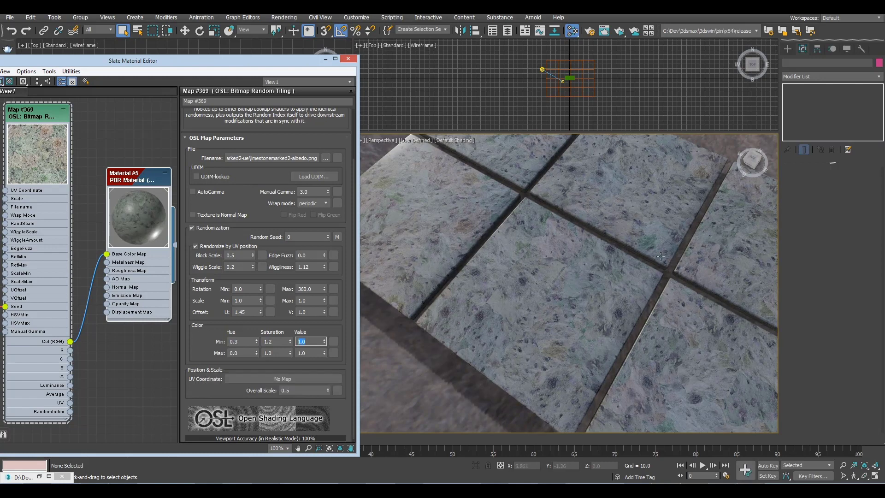
Step: Set the maximum random scale of the UV blocks to 2.0
middle_drag(668, 228, 663, 293)
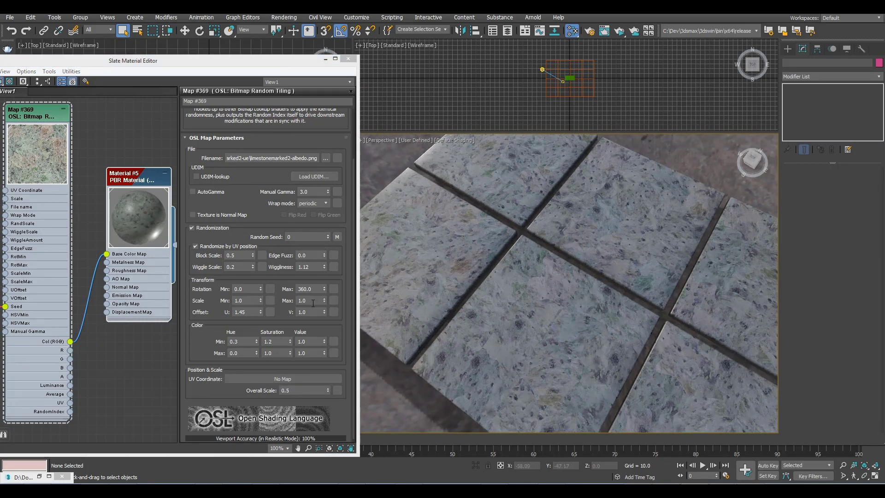
drag(313, 300, 275, 300)
text(2)
key(Tab)
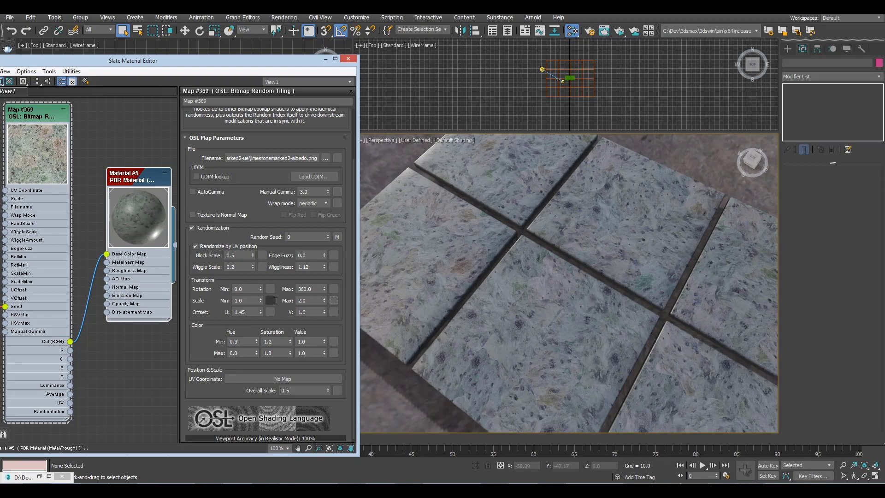
Step: Set the wiggle scale to 0.78 and the edge fuzz to 0.2 to soften the block transitions
alt+middle_drag(474, 352, 465, 286)
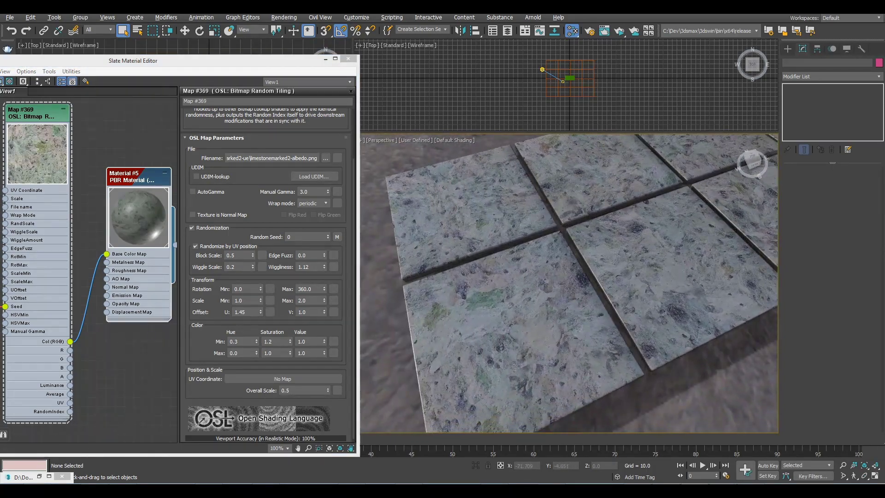
scroll(464, 305, up, 5)
middle_drag(660, 280, 534, 246)
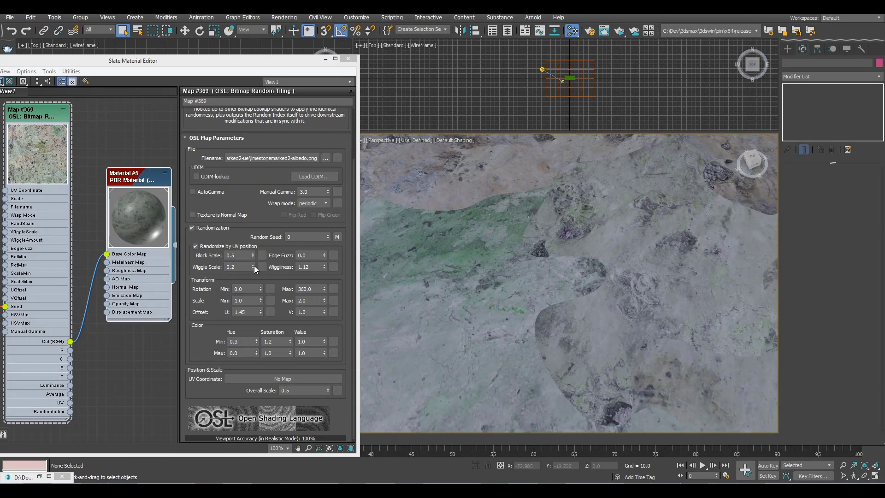
drag(253, 267, 255, 241)
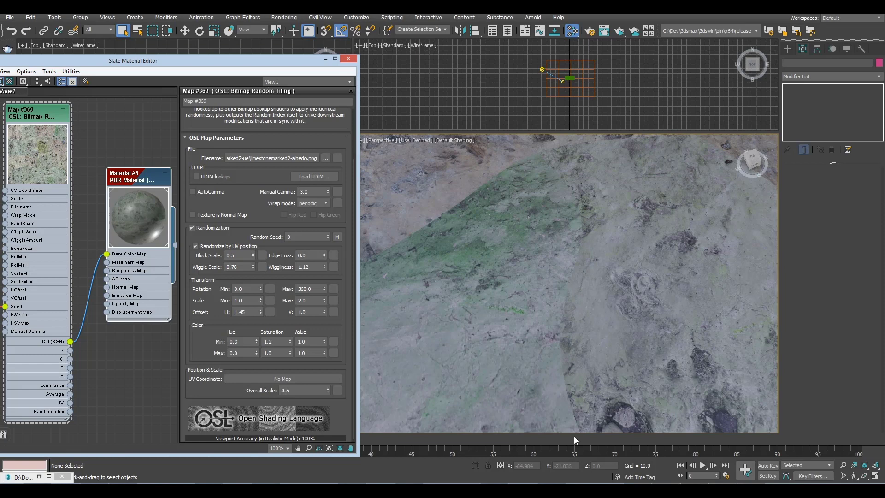
click(304, 256)
key(Tab)
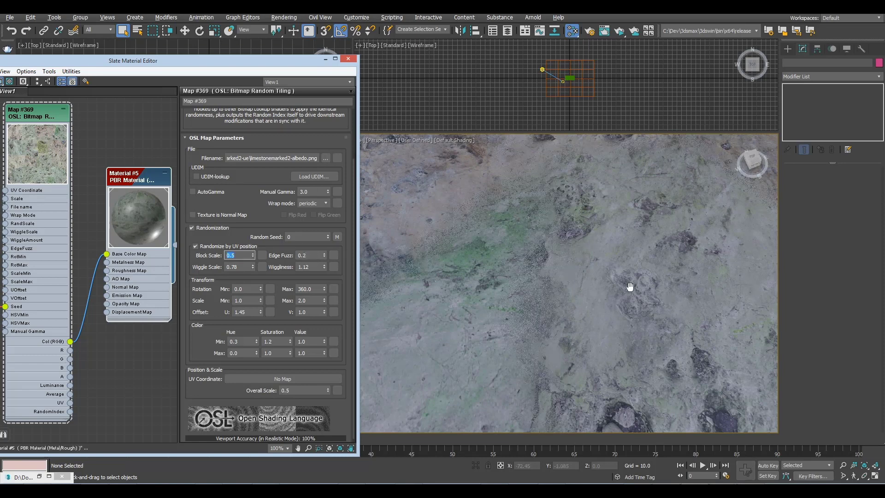
Step: Inspect the randomized limestone tiles from close up and as a whole, including in an ActiveShade render
middle_click(617, 278)
scroll(617, 278, down, 5)
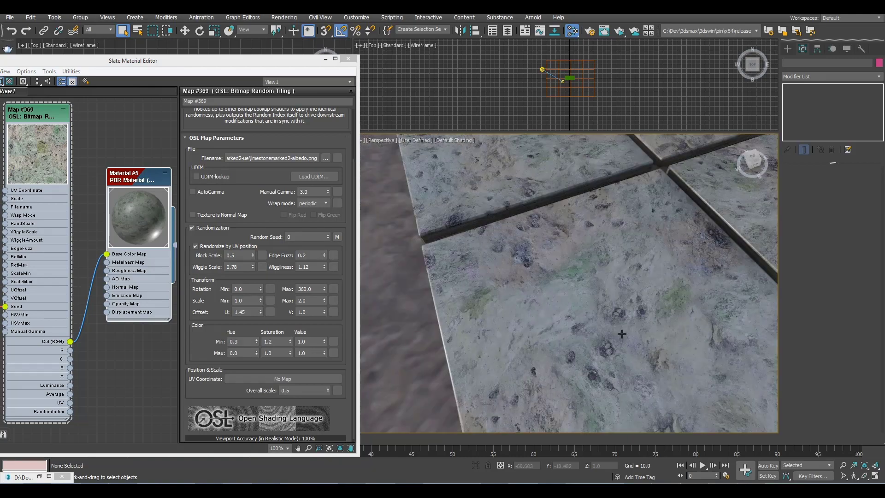
middle_drag(649, 370, 558, 334)
scroll(594, 318, down, 3)
middle_drag(744, 263, 576, 355)
alt+middle_drag(717, 263, 594, 347)
alt+middle_drag(630, 373, 620, 339)
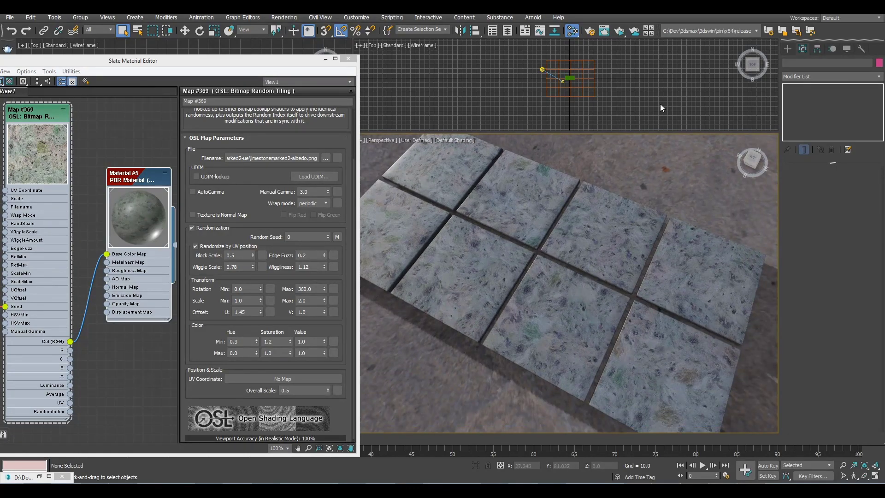
key(shift+q)
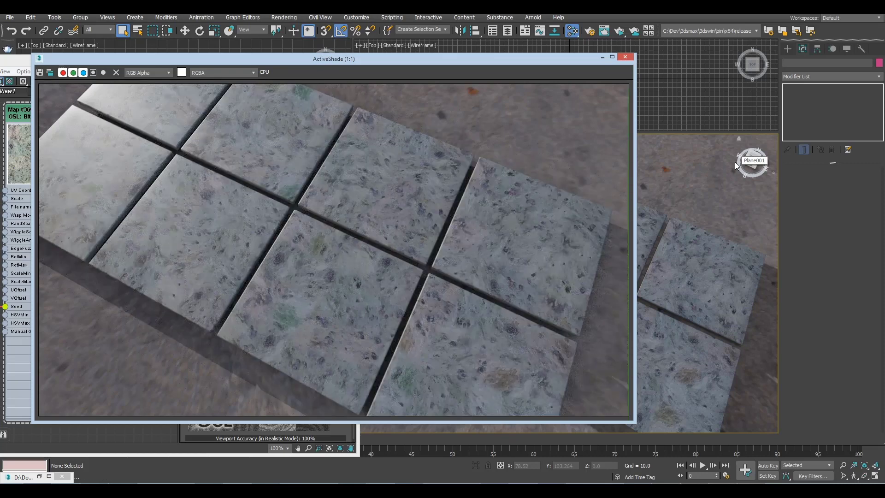
click(625, 57)
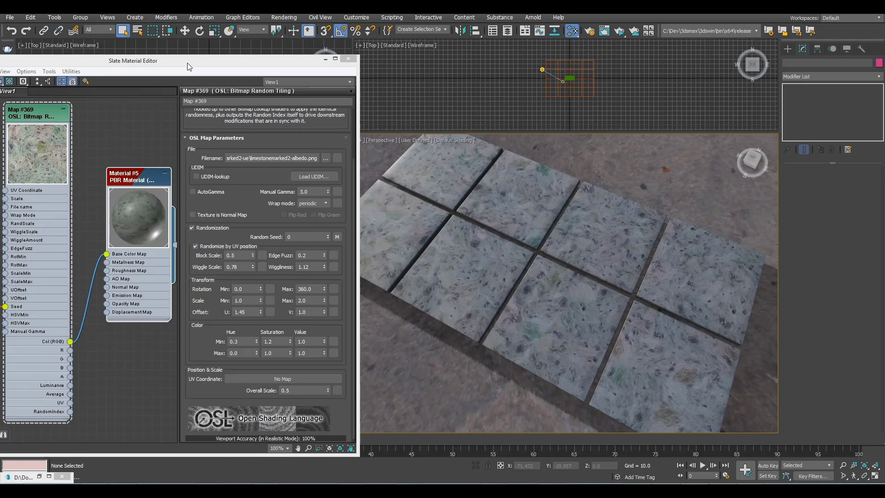
alt+middle_drag(550, 335, 553, 322)
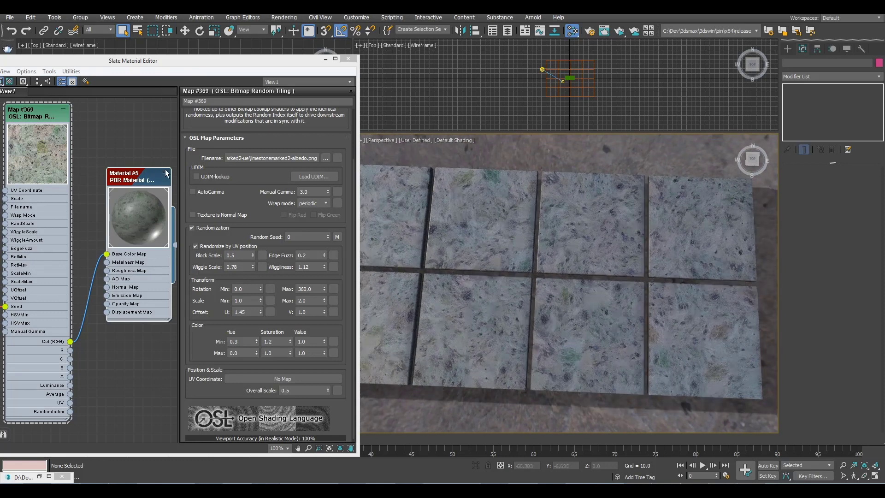
Step: Load limestonemarked2-normal-dx.png as the bitmap of the Bitmap Random Tiling map
click(325, 159)
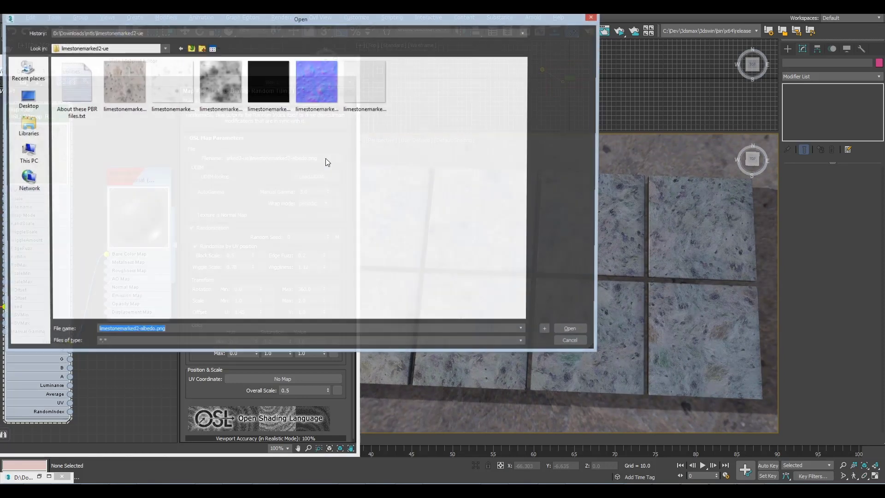
click(327, 114)
double_click(327, 113)
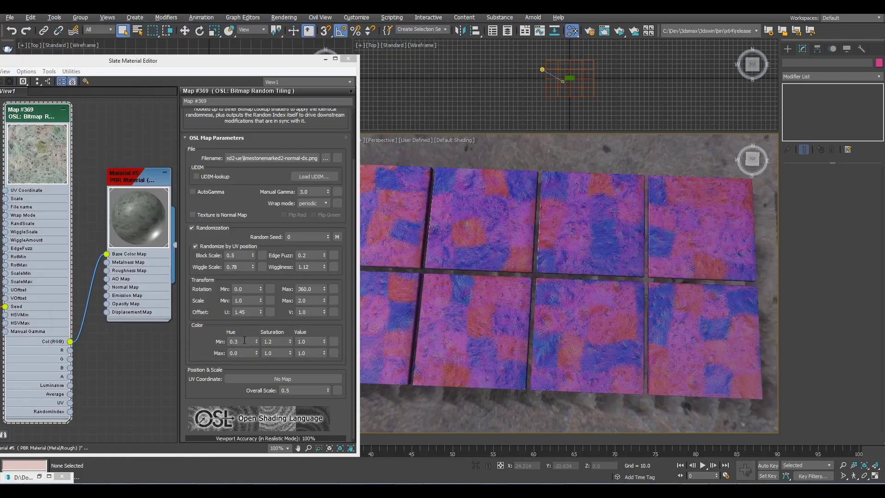
Step: Reset the color randomization to a minimum hue of 0 and a minimum saturation of 1
double_click(244, 340)
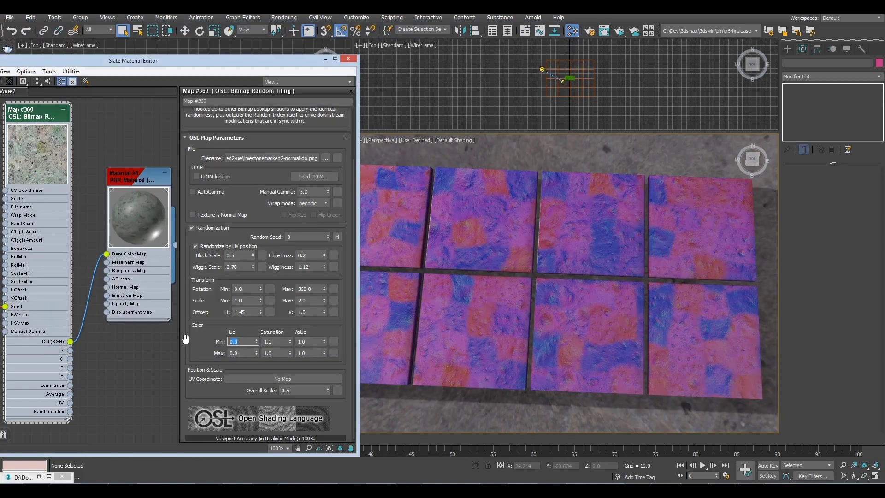
text(0)
key(Tab)
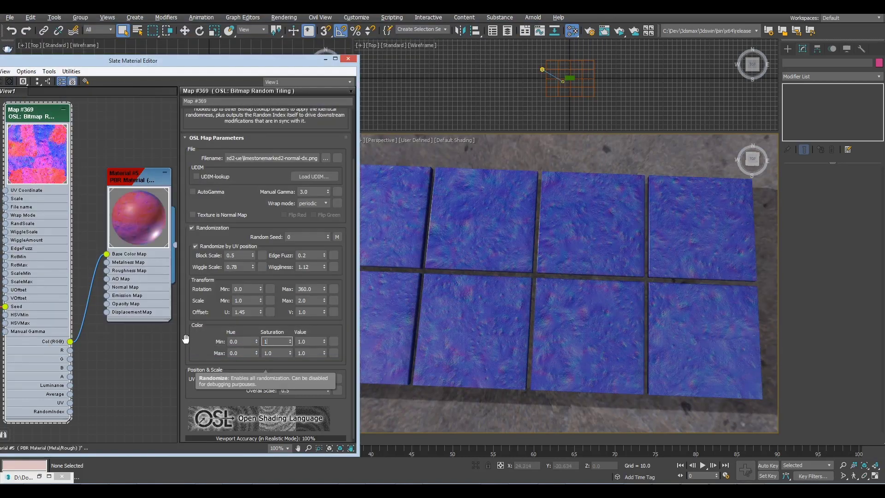
text(1)
key(Tab)
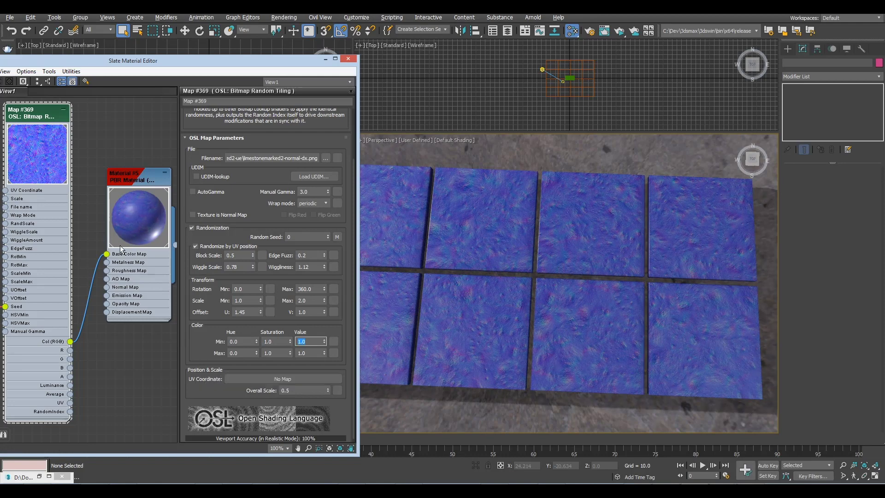
Step: Reroute the random tiling map from the material's base color to its normal map input, with a manual gamma of 1.0
drag(107, 256, 107, 288)
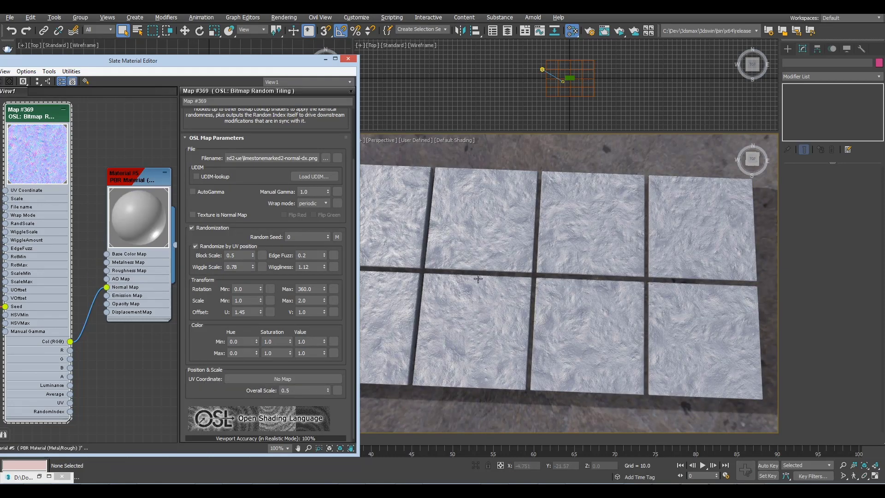
alt+middle_drag(494, 280, 536, 297)
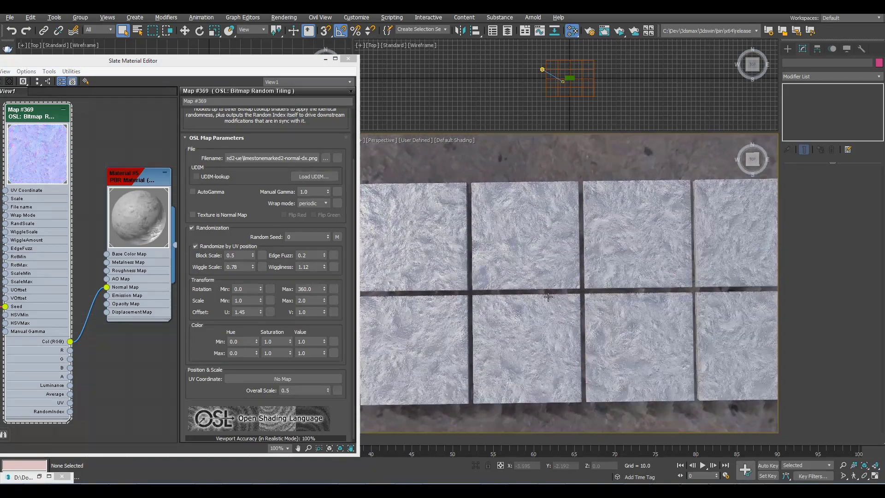
Step: Move the photometric light around in the Top view to check how it shades the tile relief
click(543, 70)
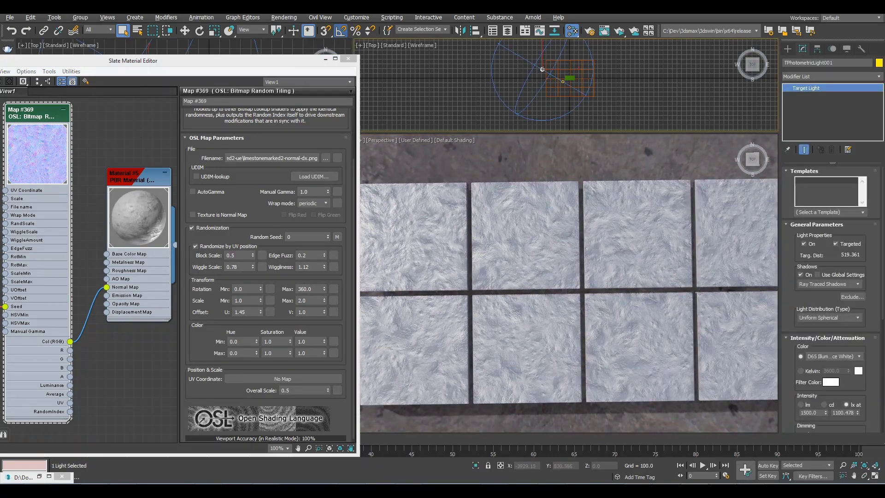
key(w)
mouse_move(545, 56)
mouse_down()
mouse_move(563, 76)
mouse_move(581, 62)
mouse_move(608, 106)
mouse_move(555, 87)
mouse_move(588, 57)
mouse_move(544, 89)
mouse_move(565, 63)
mouse_move(617, 54)
mouse_move(541, 51)
mouse_up()
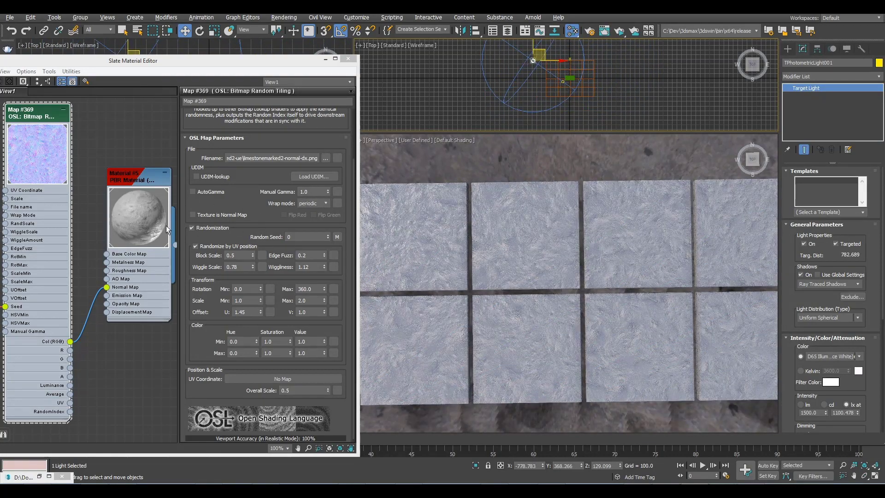
Step: Mark the texture as a normal map and reposition the photometric light to bring out the tile relief
click(194, 214)
mouse_move(558, 62)
mouse_down()
mouse_move(571, 43)
mouse_move(552, 50)
mouse_up()
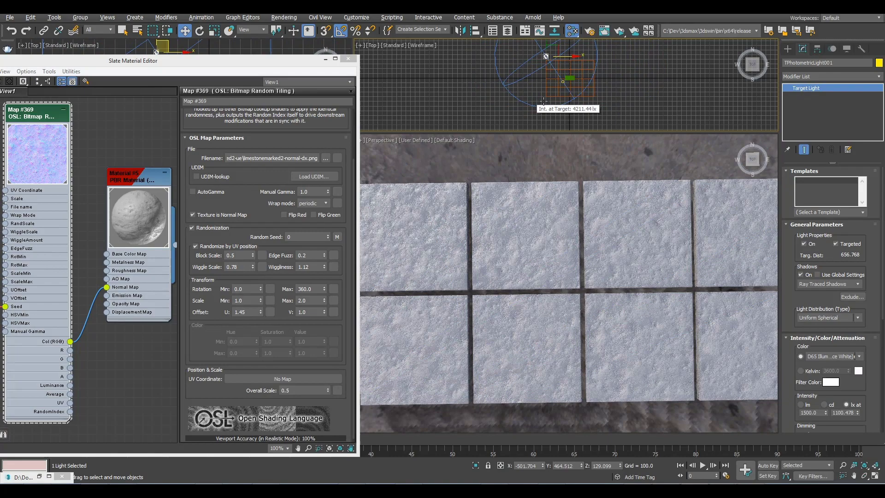
alt+middle_drag(569, 267, 634, 196)
Step: Make room in the node view and add an OSL Bitmap Lookup map with limestonemarked2-albedo.png
drag(140, 178, 176, 178)
drag(183, 61, 277, 49)
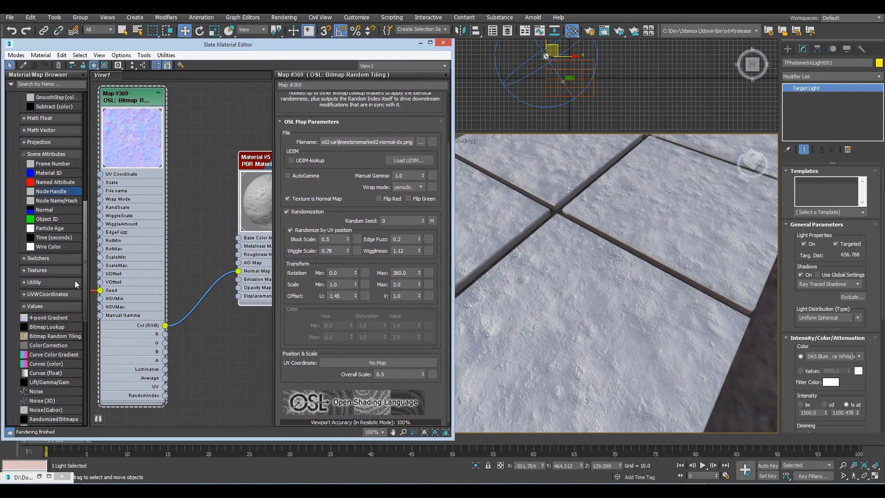
drag(204, 139, 204, 139)
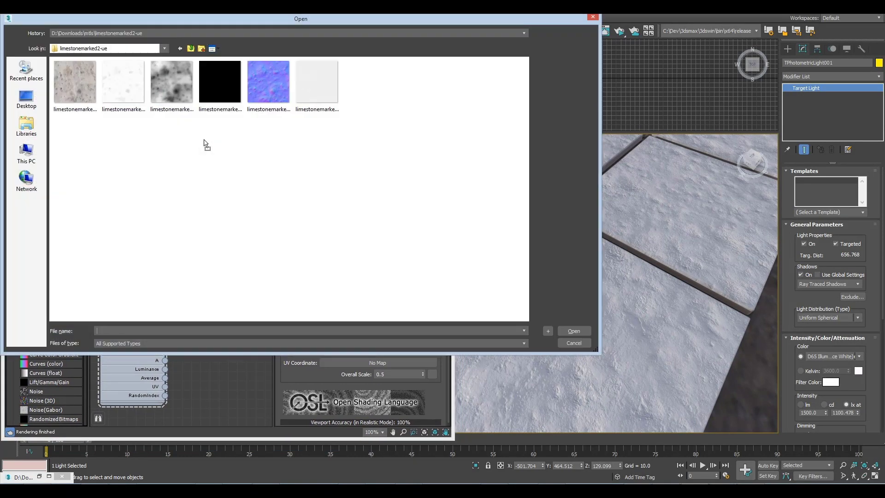
click(64, 90)
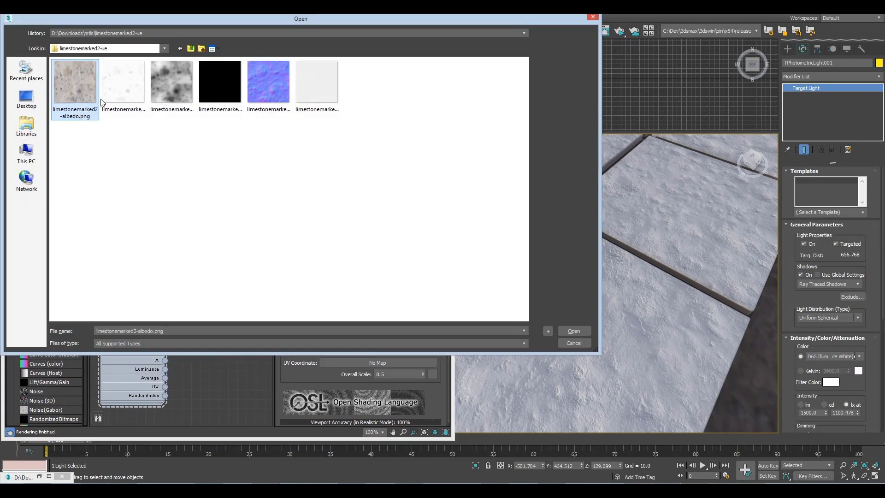
click(573, 331)
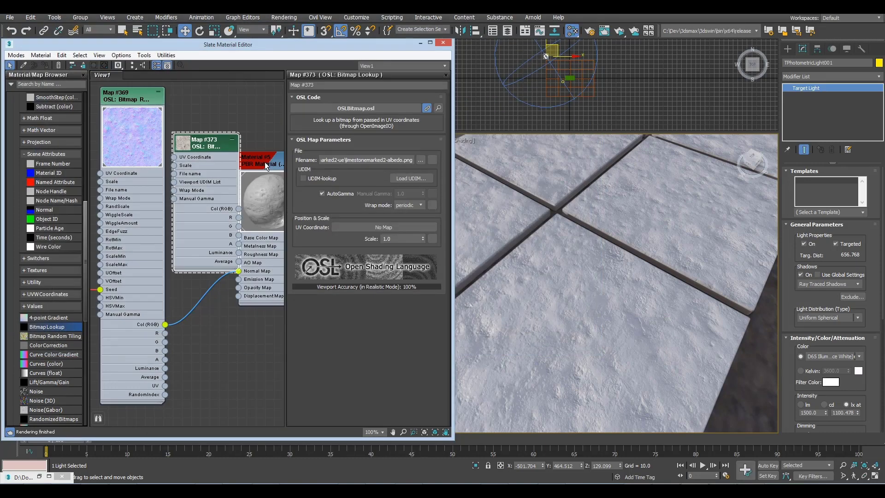
Step: Connect the albedo lookup's color output to the PBR material's base color input, spacing out the nodes
drag(266, 165, 292, 176)
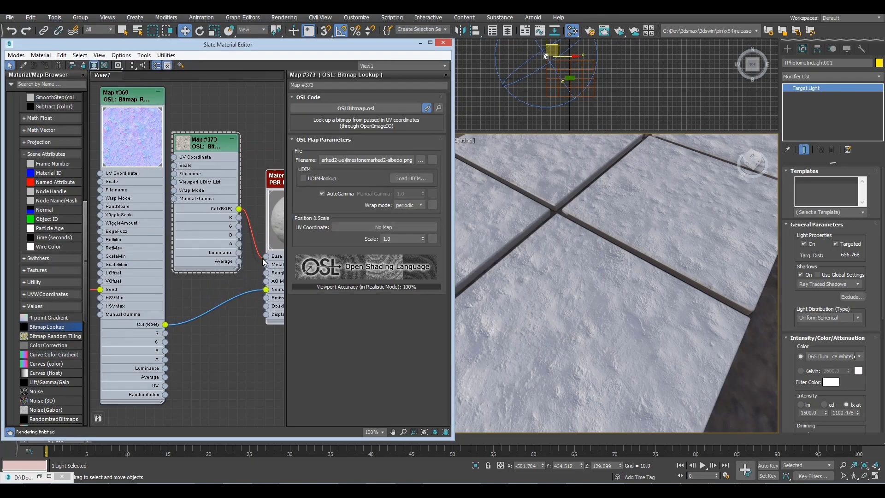
drag(263, 261, 266, 257)
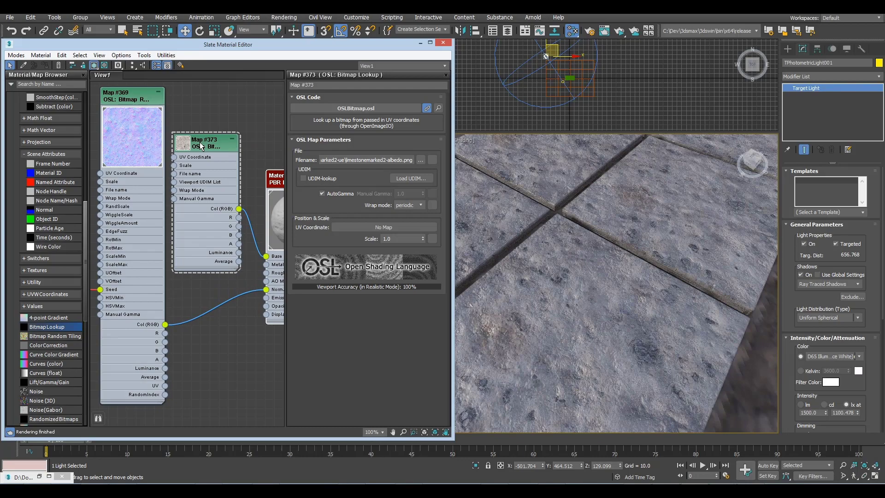
drag(197, 148, 211, 152)
alt+middle_drag(687, 416, 628, 321)
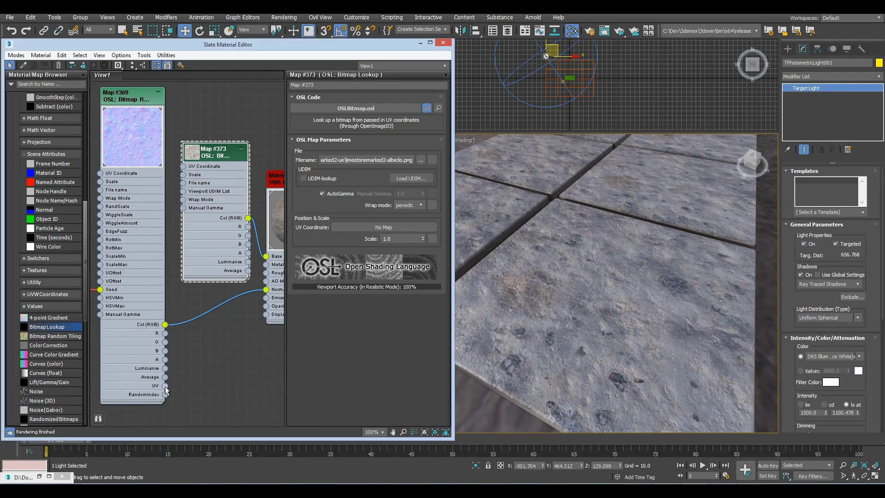
Step: Feed the random tiling map's UV output into the albedo lookup's UV coordinate and check the alignment on the tiles
drag(164, 386, 183, 167)
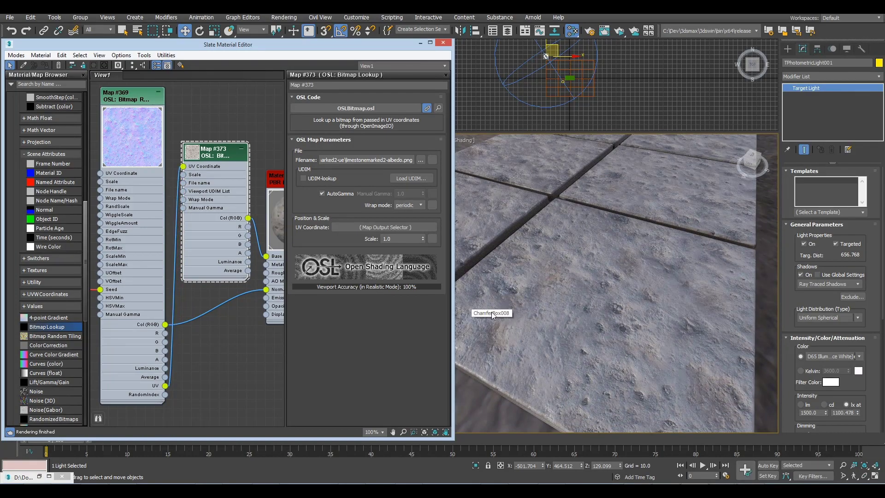
alt+middle_drag(566, 320, 622, 350)
scroll(600, 285, down, 3)
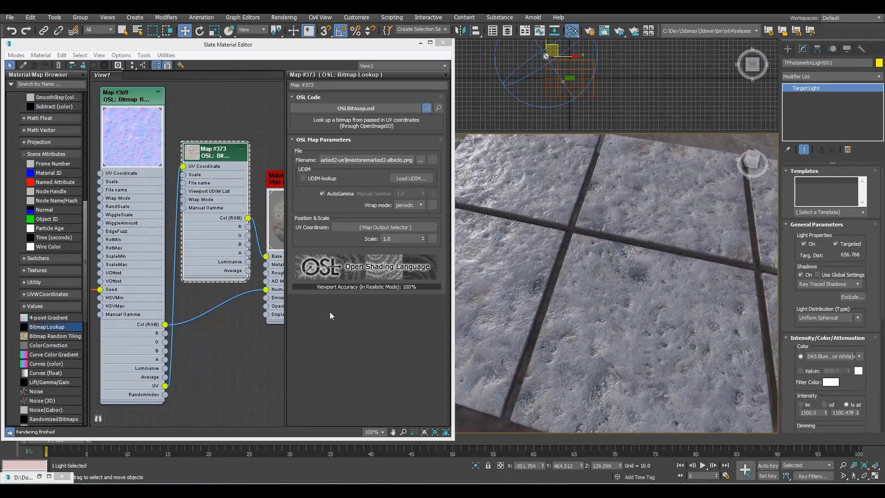
Step: Clone the albedo lookup, load limestonemarked2-rough.png in the copy and connect its Average output to the material's roughness
scroll(217, 182, down, 3)
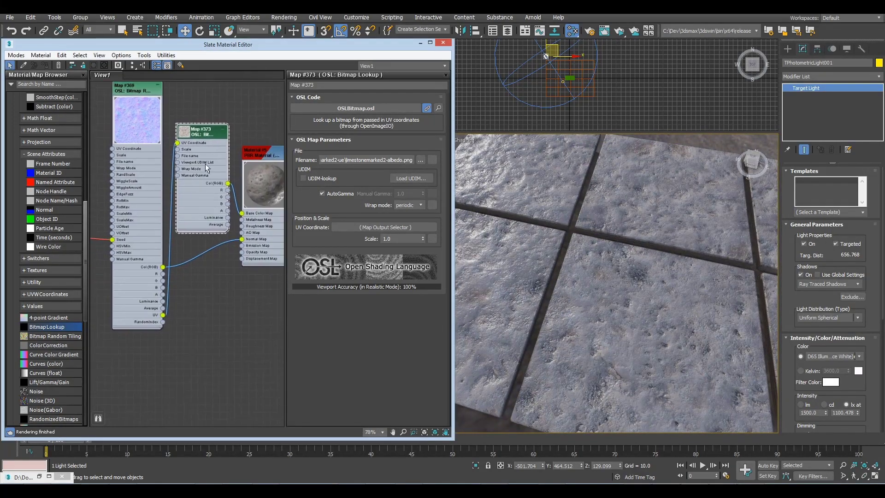
shift+drag(198, 132, 199, 276)
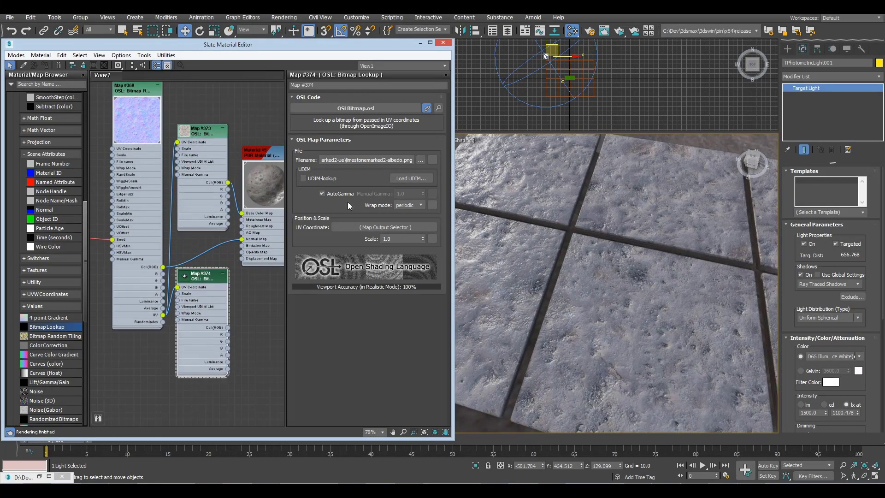
click(420, 160)
click(367, 83)
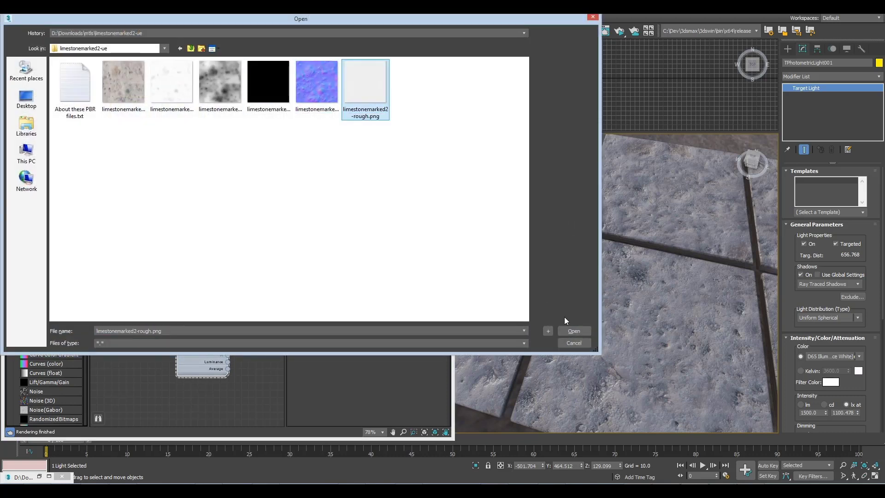
click(573, 331)
drag(228, 368, 242, 225)
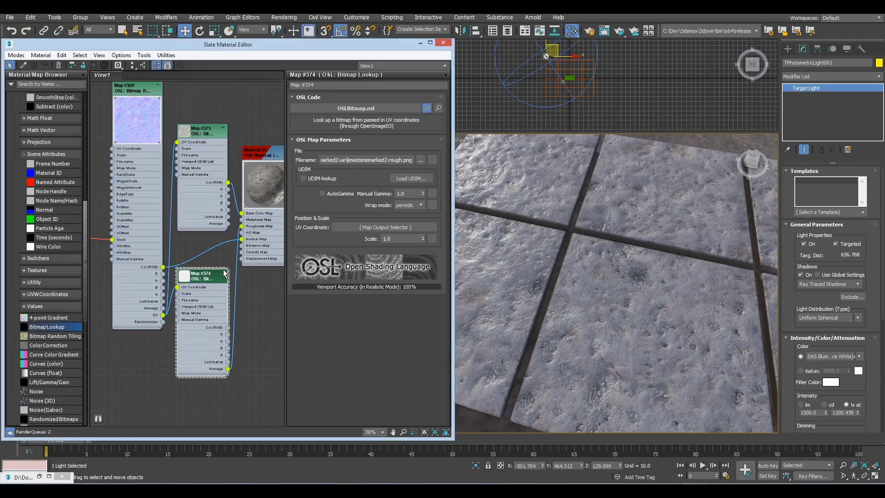
Step: Clone the roughness lookup, load limestonemarked2-ao.png in the copy and connect its Average output to the material's AO map
middle_drag(254, 361, 215, 291)
shift+drag(165, 211, 170, 330)
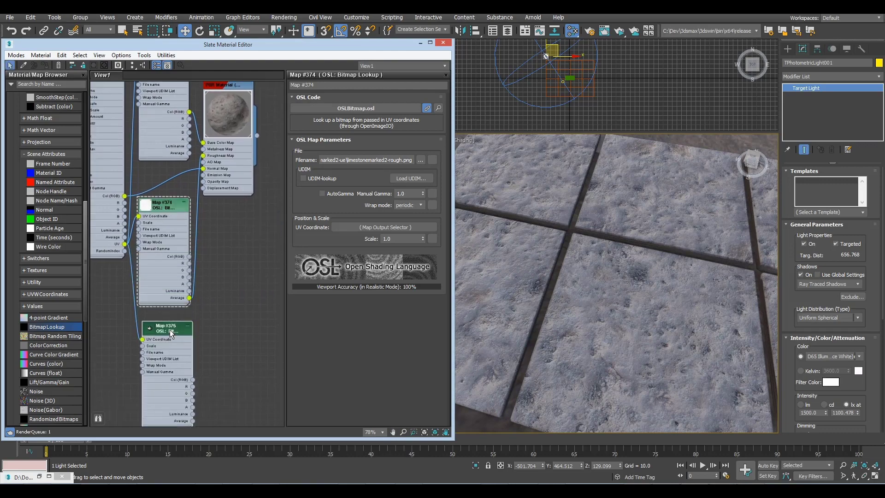
double_click(168, 330)
click(420, 161)
click(172, 82)
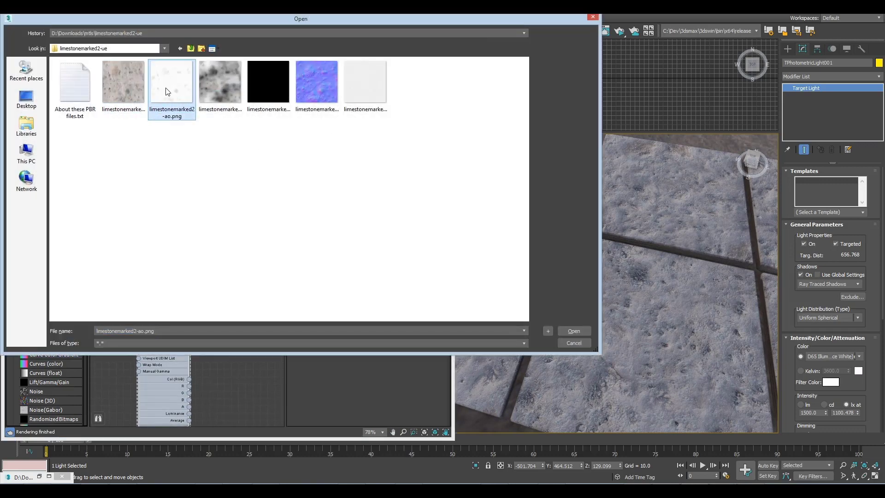
click(573, 331)
drag(189, 422, 204, 162)
Step: Set the wiggle scale of the Bitmap Random Tiling map to 0.2
alt+middle_drag(612, 341, 719, 304)
scroll(721, 303, up, 3)
alt+middle_drag(585, 330, 638, 316)
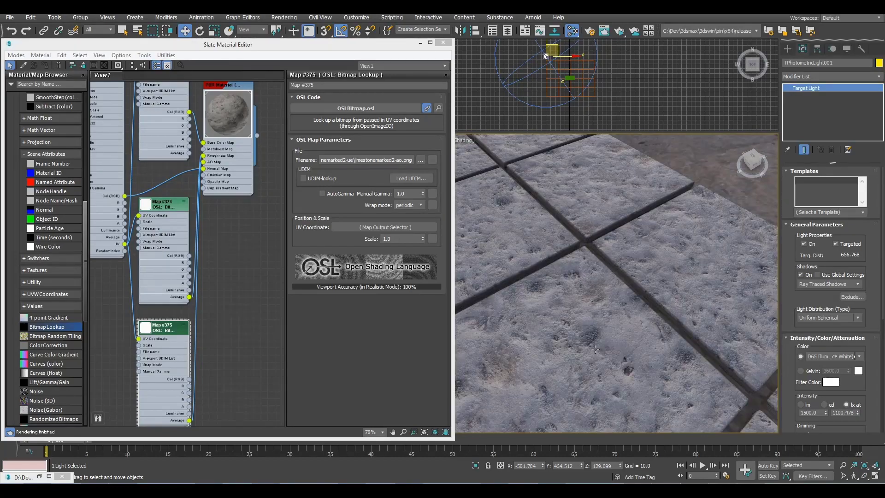
scroll(638, 315, up, 2)
middle_drag(147, 183, 195, 278)
click(137, 112)
double_click(138, 112)
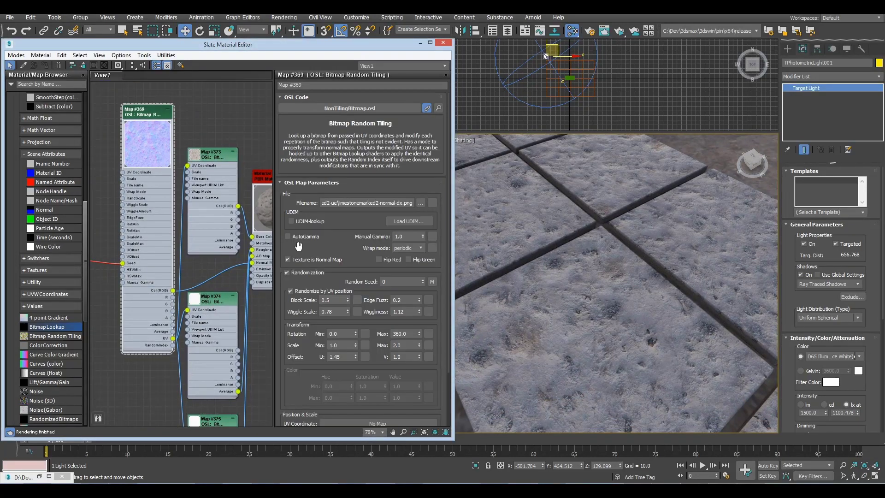
click(331, 312)
text(2)
key(Return)
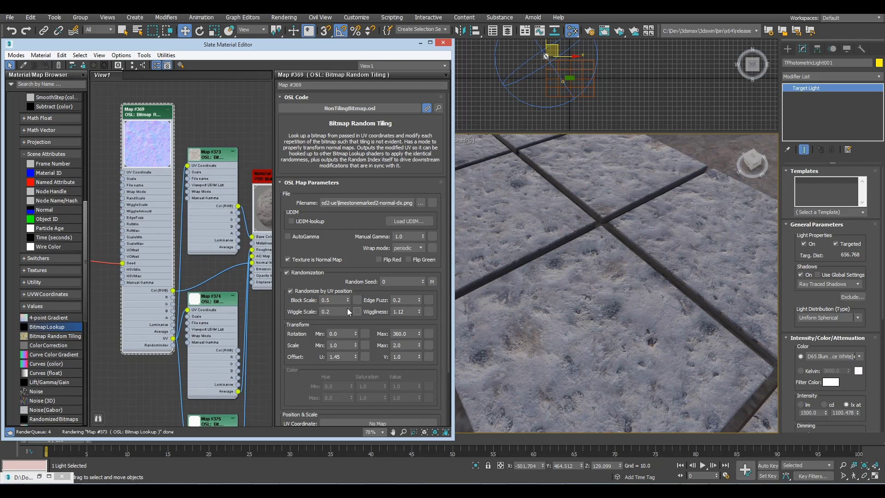
Step: Set the random tiling map's block scale to 1.0, edge fuzz to 0.18 and wiggliness to 1.49
drag(333, 300, 314, 301)
text(1)
key(Return)
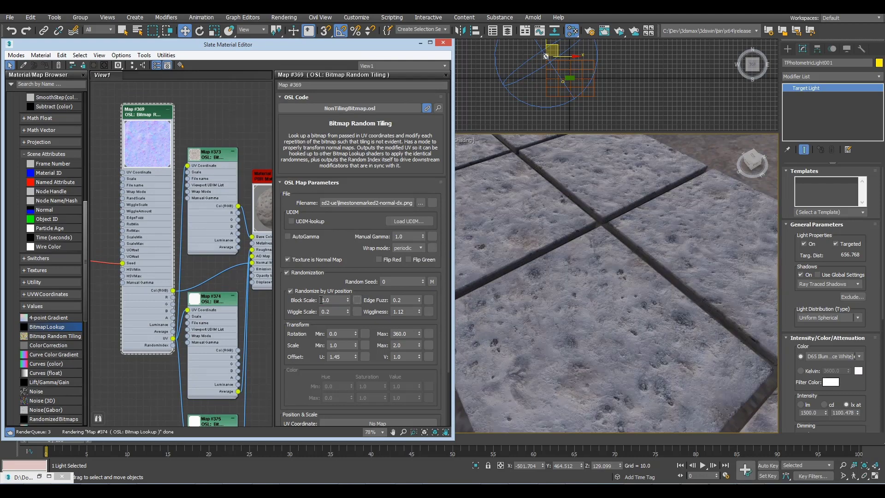
click(419, 301)
drag(419, 310, 418, 296)
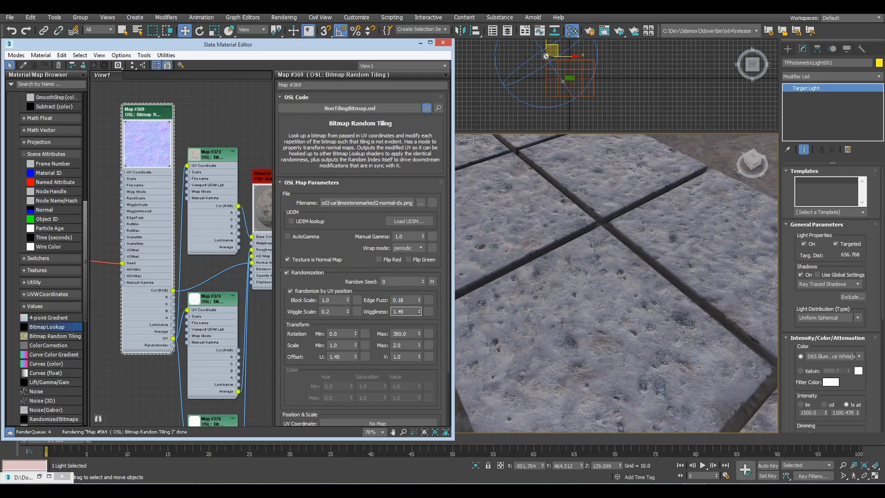
Step: Examine the randomized limestone, gravel, metal and circuit-board tiles from several angles in the viewport and in the ActiveShade render
mouse_move(472, 332)
alt+middle_down()
mouse_move(579, 329)
mouse_move(604, 351)
alt+middle_up()
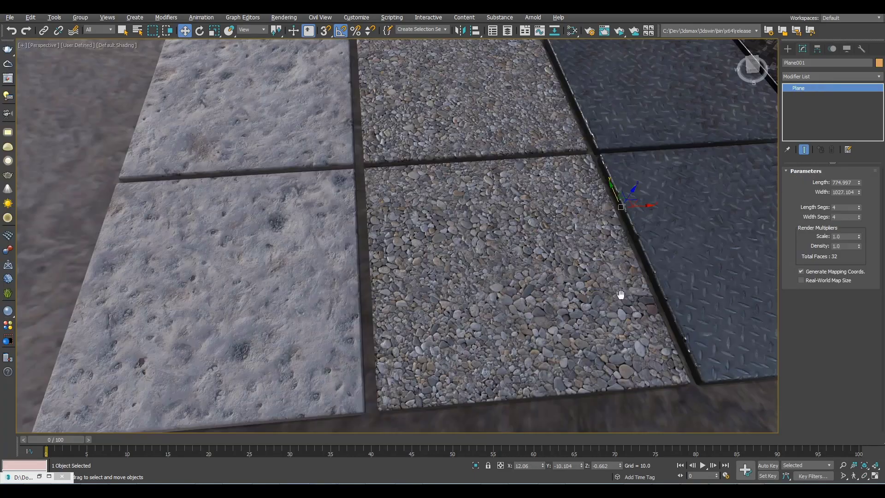
middle_drag(621, 294, 552, 296)
scroll(469, 260, up, 2)
middle_drag(423, 191, 428, 333)
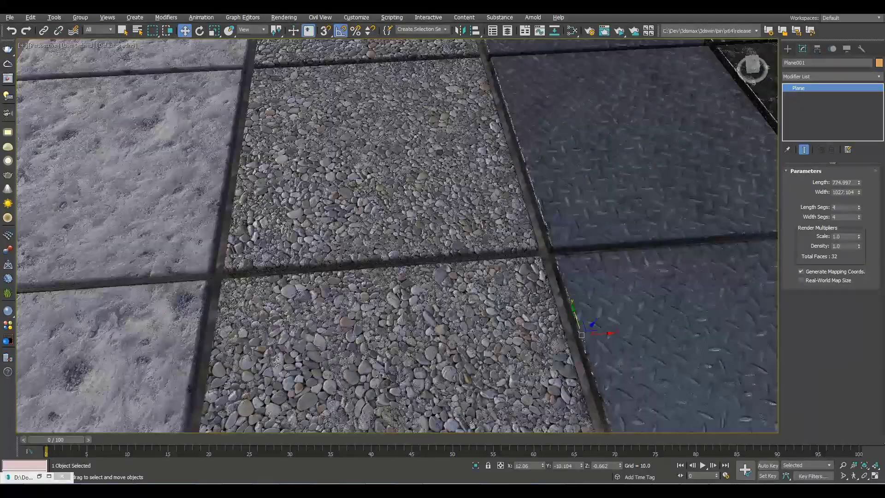
middle_drag(482, 138, 345, 215)
alt+middle_drag(475, 210, 450, 263)
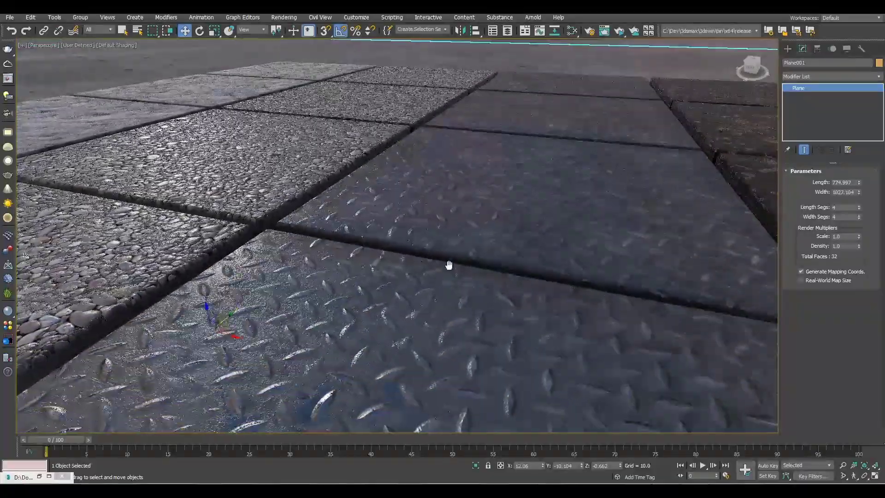
middle_drag(719, 222, 347, 195)
middle_drag(649, 224, 486, 216)
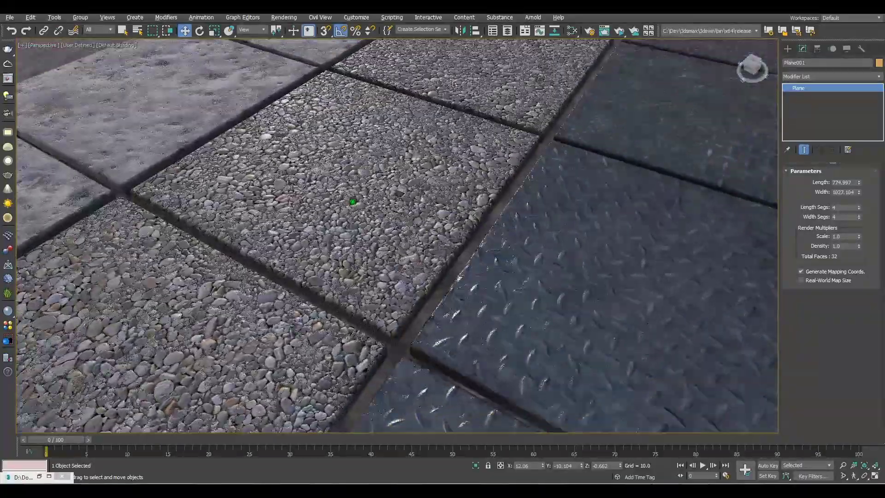
alt+middle_drag(355, 200, 515, 162)
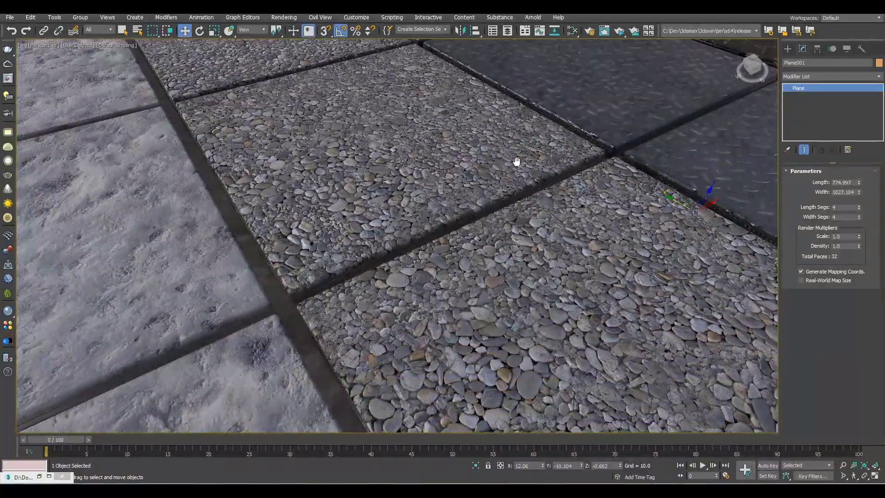
scroll(515, 161, down, 3)
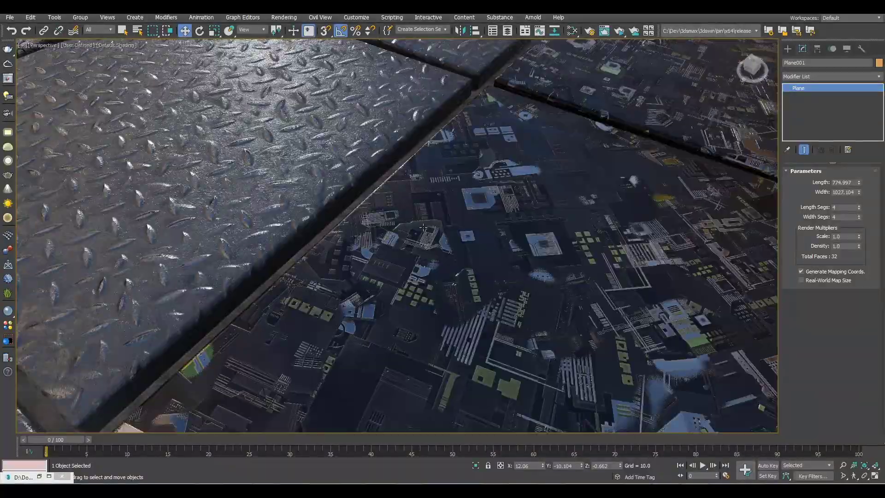
alt+middle_drag(423, 227, 586, 69)
middle_drag(494, 97, 468, 221)
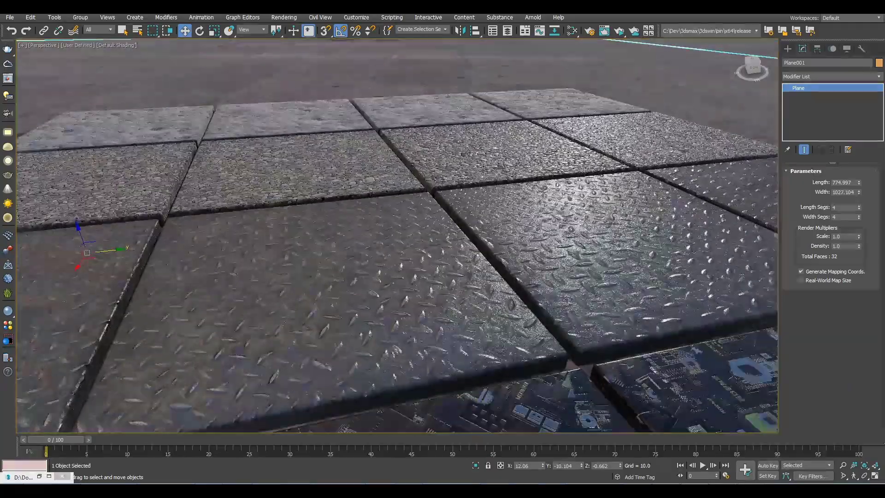
scroll(193, 207, up, 5)
middle_drag(402, 109, 433, 231)
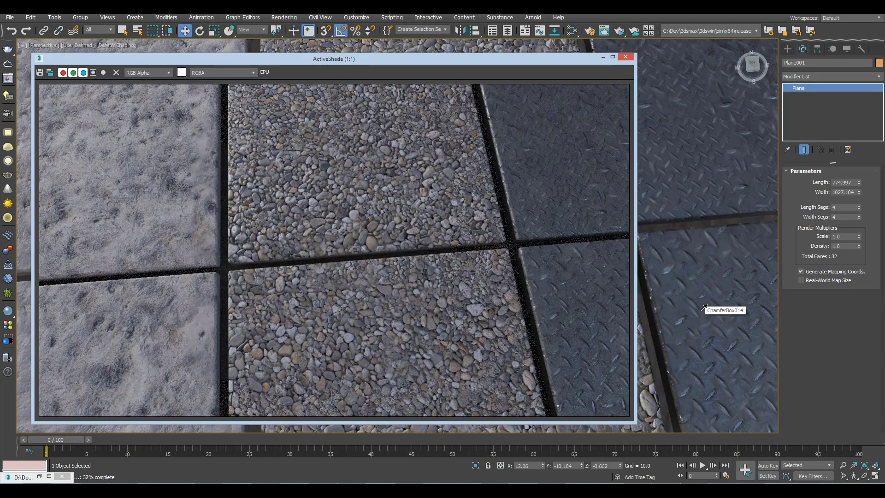
alt+middle_drag(674, 294, 658, 132)
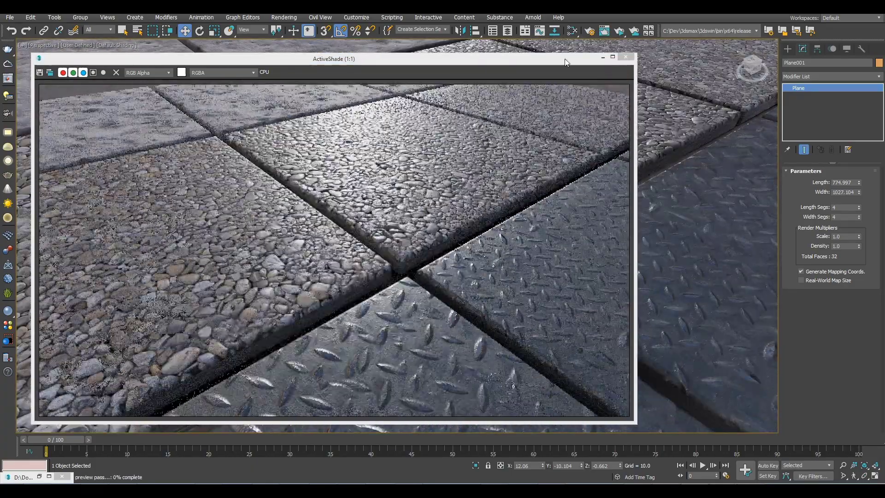
drag(581, 62, 577, 122)
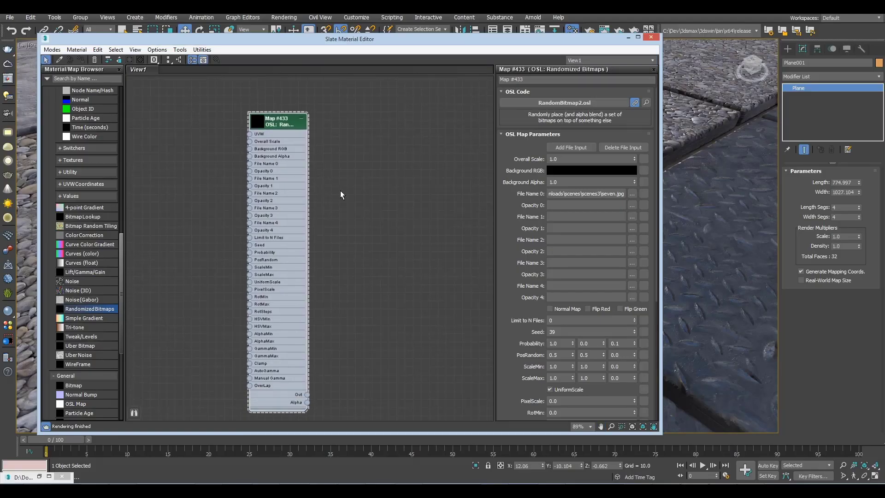
Step: Look over the Randomized Bitmaps node and its parameters
drag(260, 121, 248, 129)
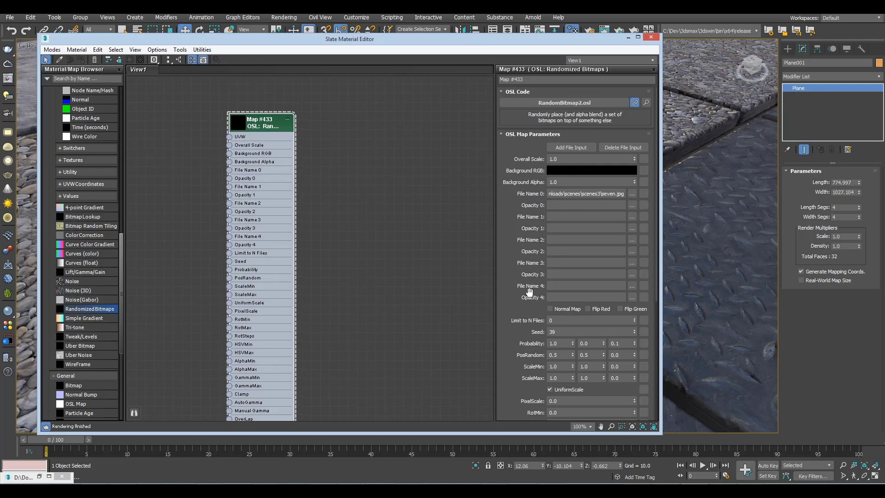
scroll(529, 291, down, 4)
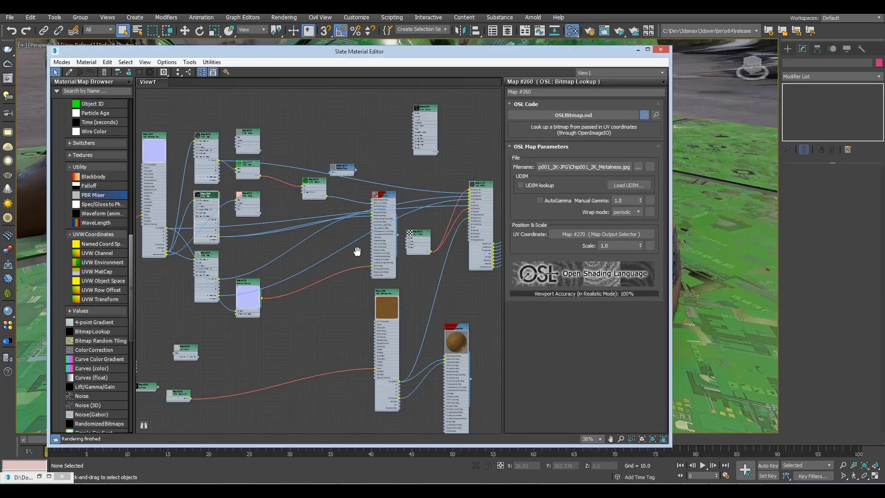
Step: Show the PBR Mixer map's parameters and its connections to the PBR material, and inspect the checkered teapot that uses it
scroll(312, 236, up, 5)
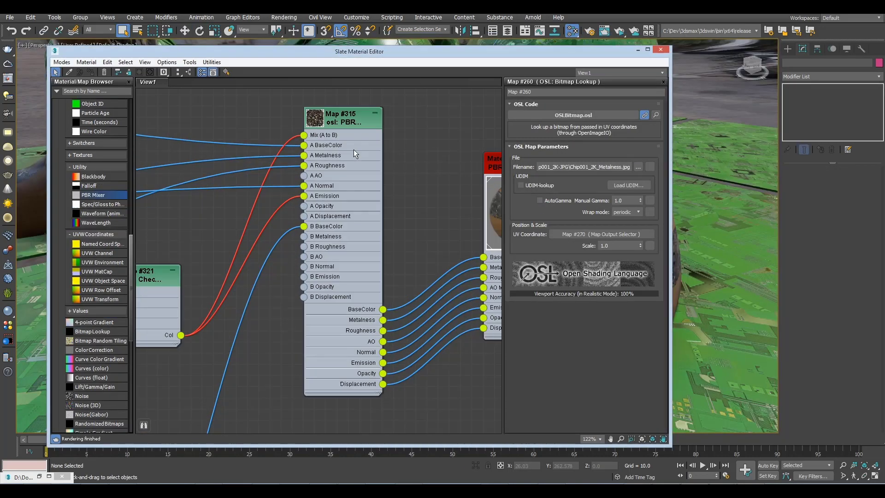
double_click(347, 119)
middle_drag(435, 194, 333, 202)
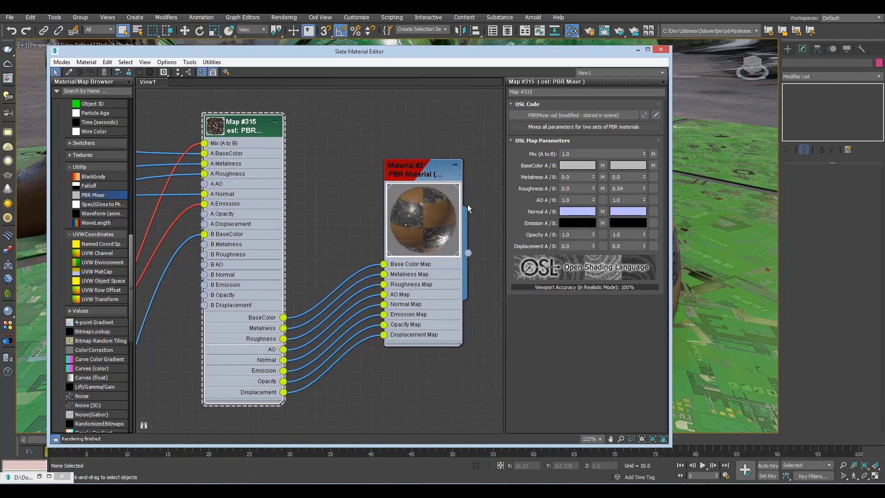
drag(617, 51, 243, 54)
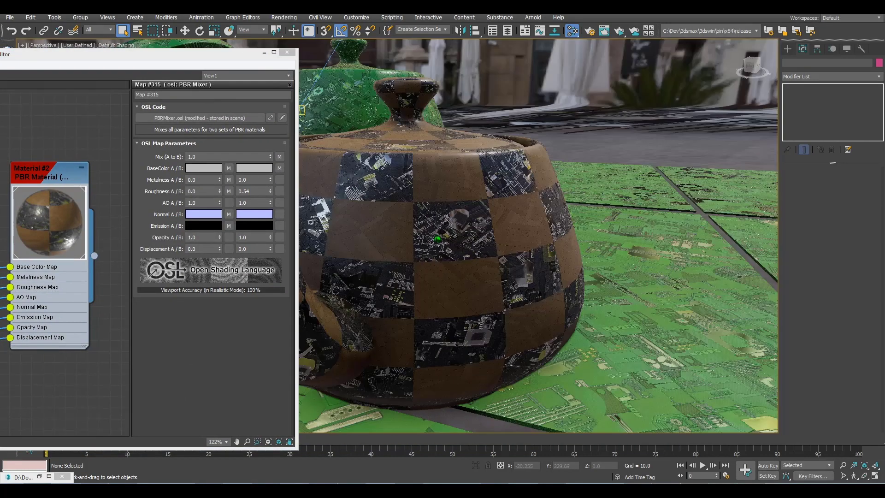
alt+middle_drag(469, 231, 582, 244)
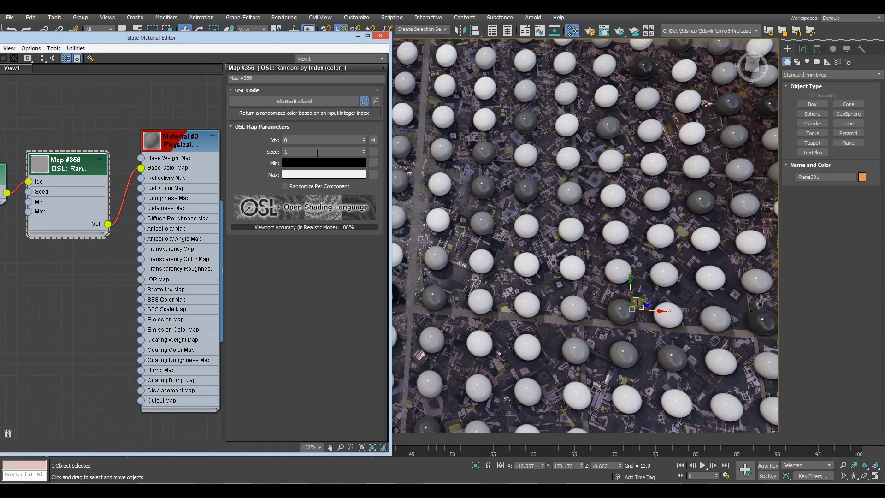
Step: Enable Randomize Per Component on the Random by Index (color) map and set its Min color to brown (0.306, 0.251, 0.086)
click(284, 187)
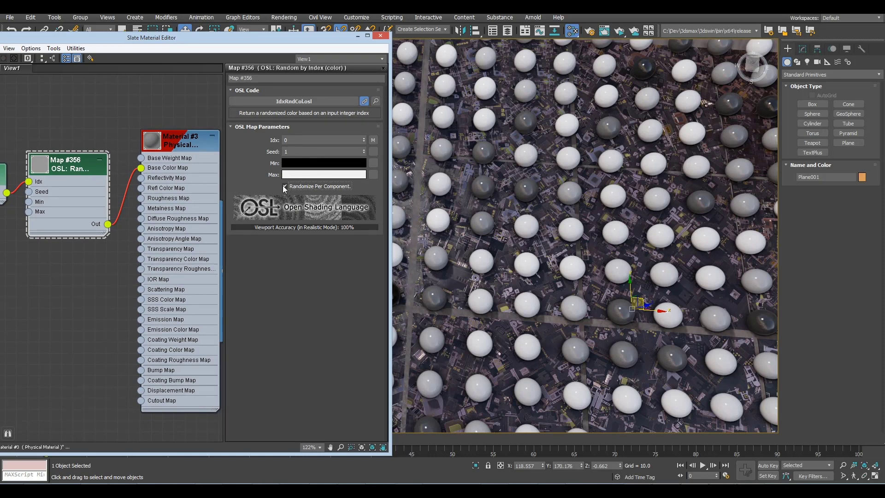
middle_drag(559, 247, 562, 252)
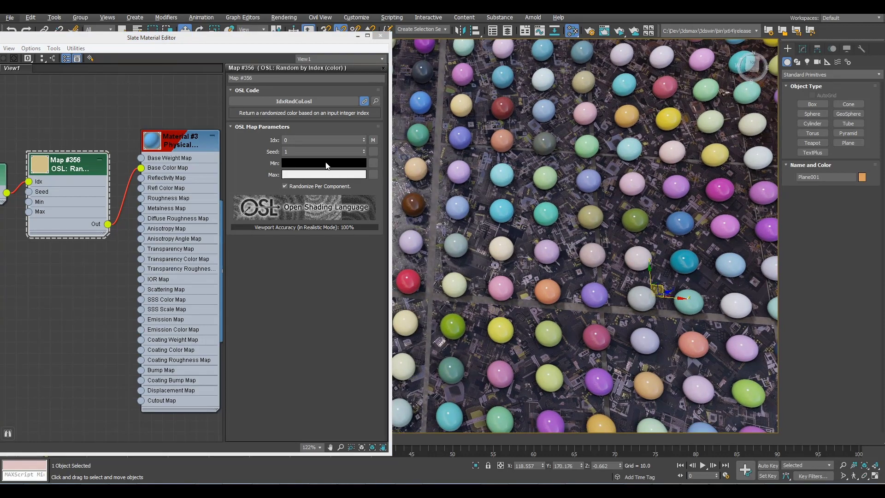
click(291, 165)
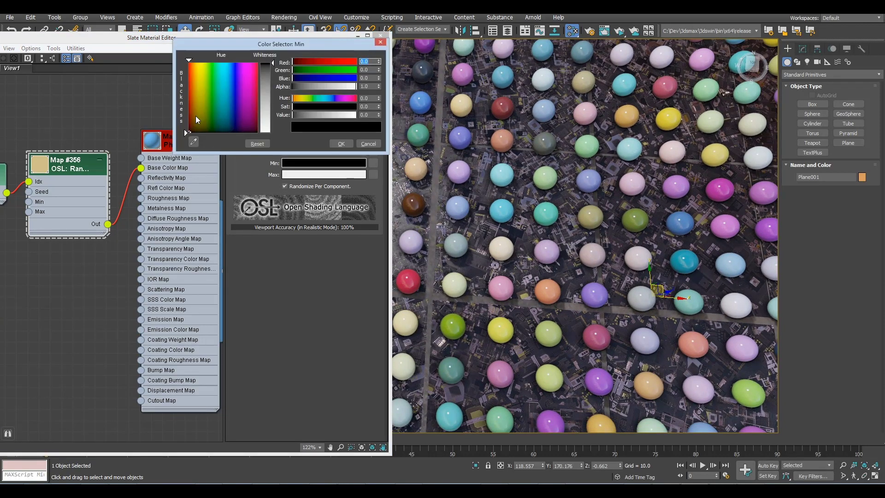
drag(196, 117, 267, 90)
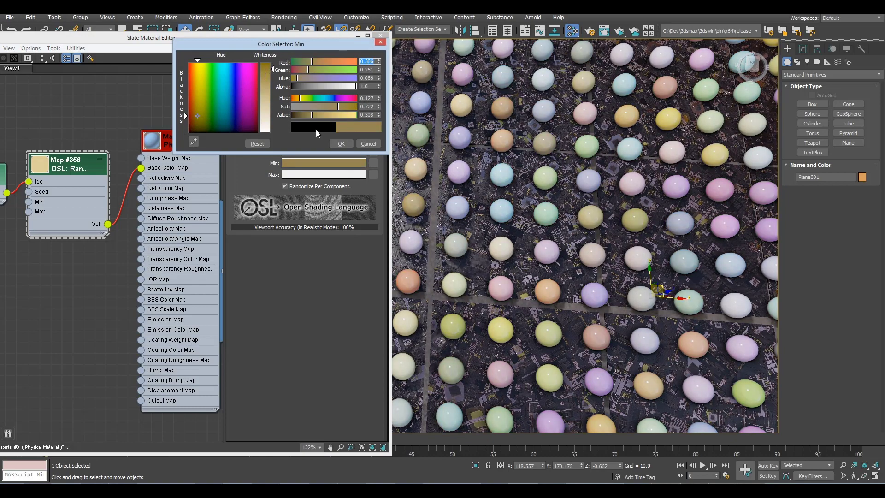
Step: Set the Random by Index map's Max color to turquoise with hue 0.467 and saturation 0.878, and inspect the recolored spheres
click(316, 174)
click(220, 64)
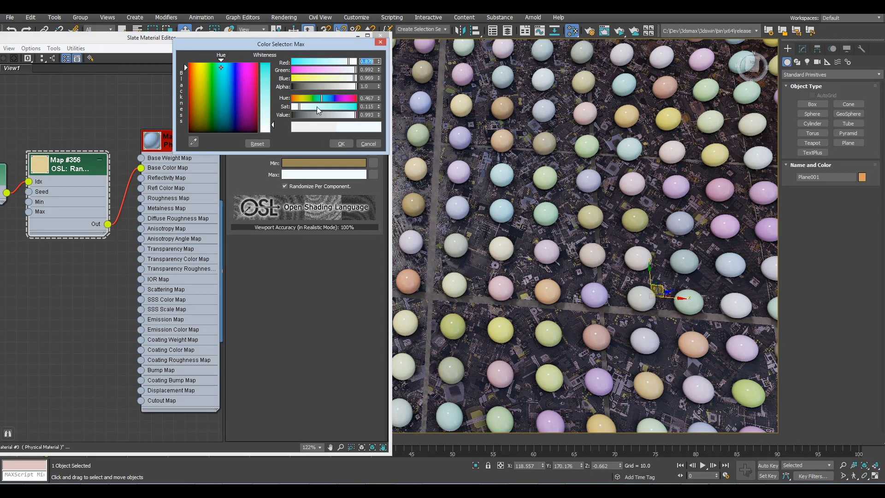
drag(317, 107, 350, 109)
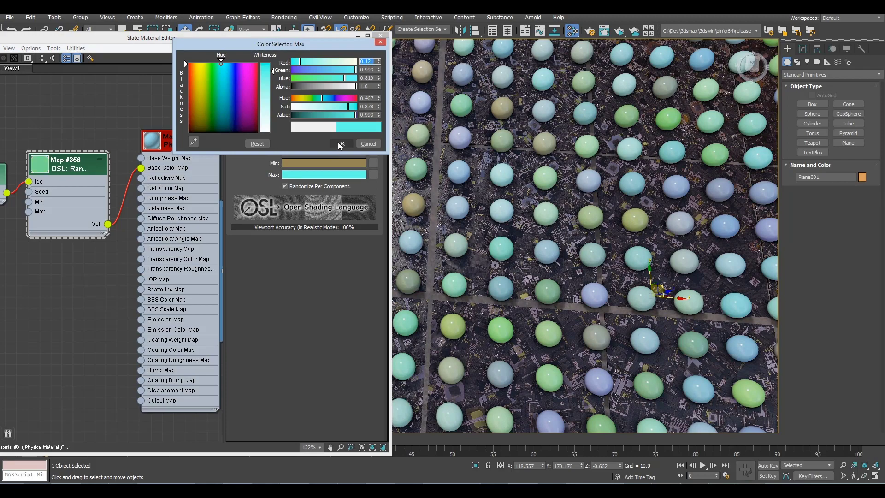
middle_drag(532, 260, 577, 241)
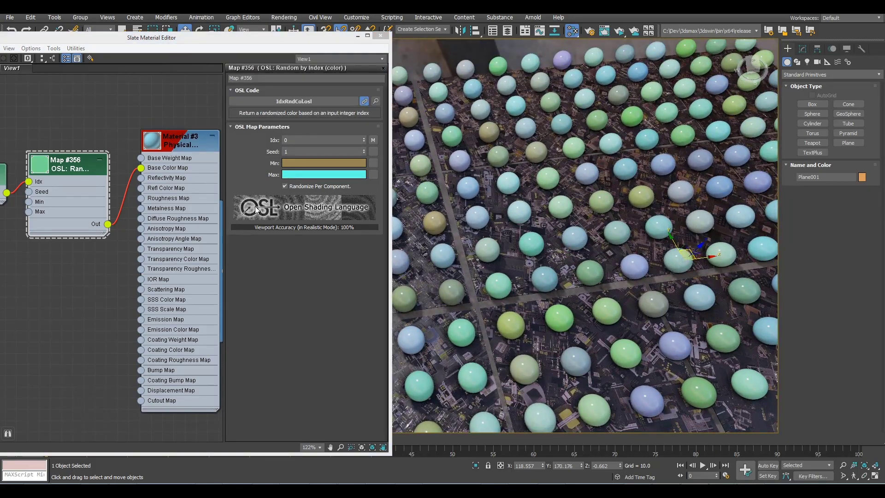
click(285, 185)
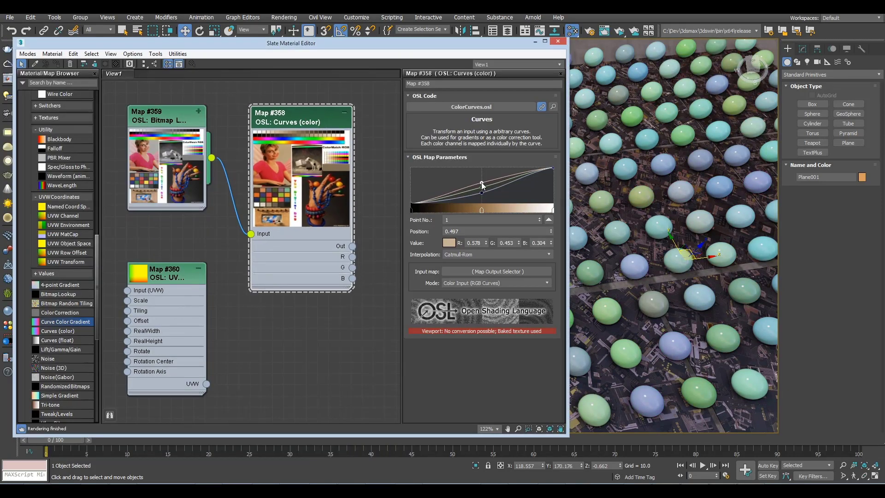
Step: Reshape the Curves (color) map so its middle point has R 0.237, G 0.453 and B 0.734
mouse_move(482, 186)
mouse_down()
mouse_move(478, 200)
mouse_move(466, 184)
mouse_move(483, 197)
mouse_up()
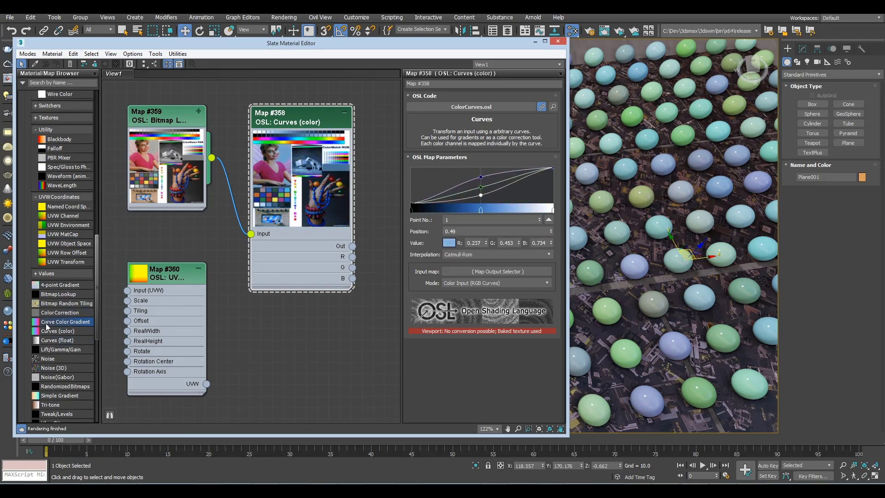
Step: Add a Curve Color Gradient map, feed its input from the UVW Transform's UVW output and enlarge its preview
click(272, 308)
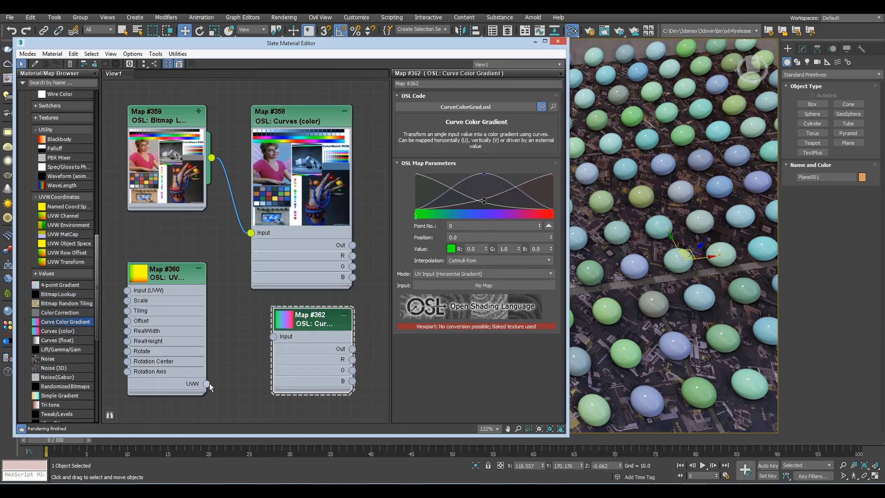
drag(273, 337, 287, 307)
double_click(285, 318)
middle_drag(365, 357, 379, 281)
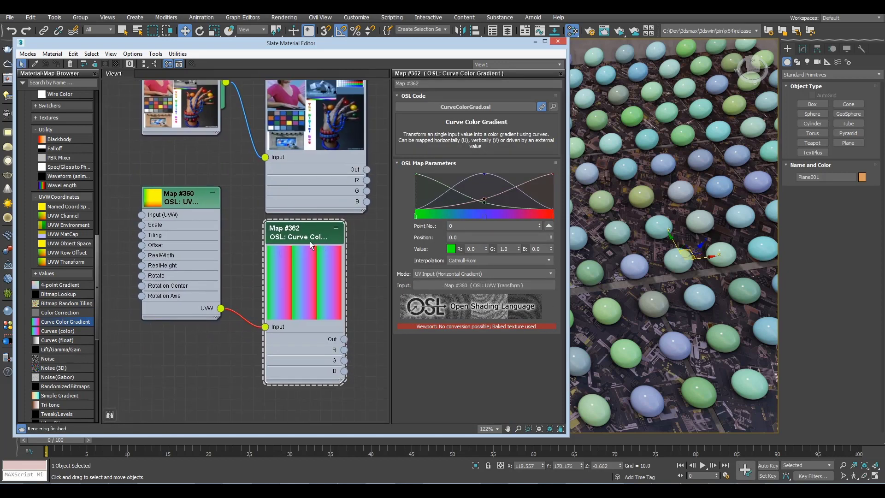
Step: Set the UVW Transform's first two tiling values to 5.0
double_click(211, 206)
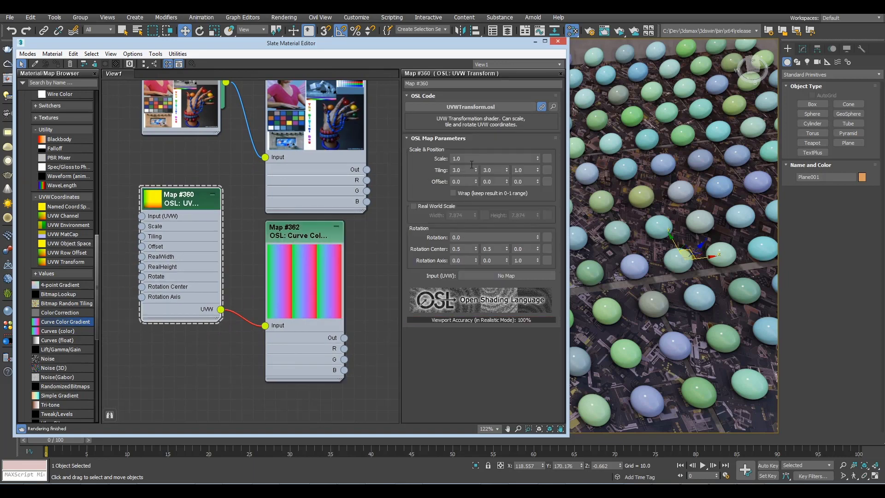
text(5)
key(Tab)
text(5)
key(Tab)
Step: Try a 45-degree rotation on the UVW Transform and reset the rotation to 0
click(493, 237)
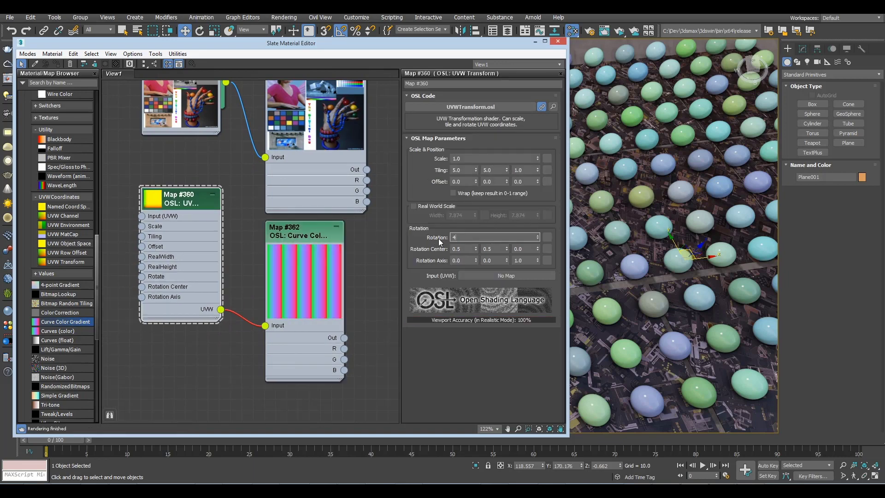
text(45)
key(Return)
text(0)
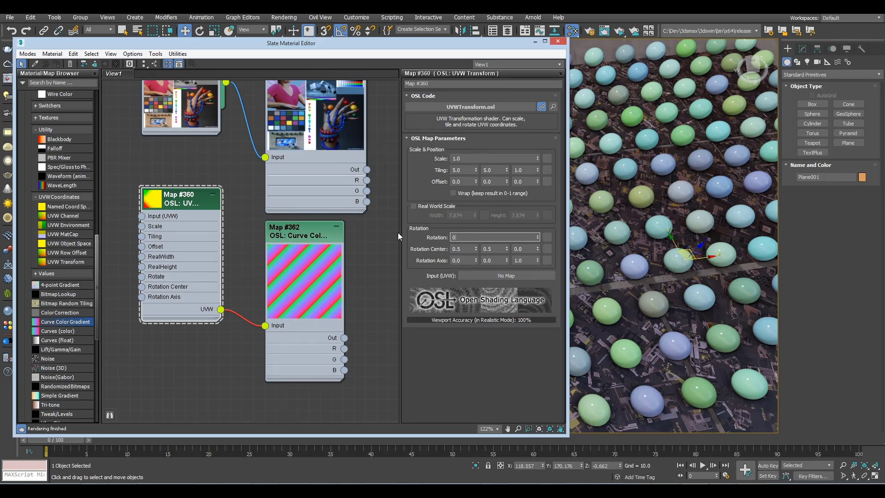
key(Return)
Step: Reshape the Curve Color Gradient with an extra point at position 0.661, valued R 0.275, G 0.628 and B 1.0
double_click(323, 230)
click(454, 215)
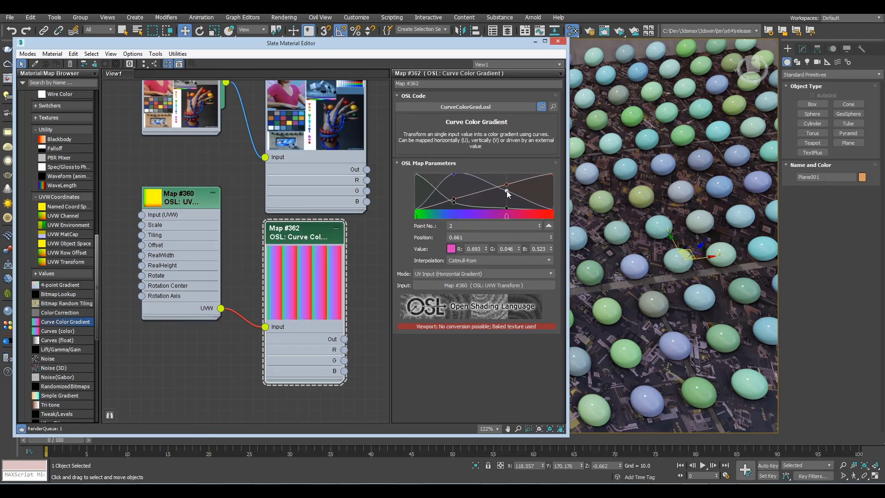
click(507, 200)
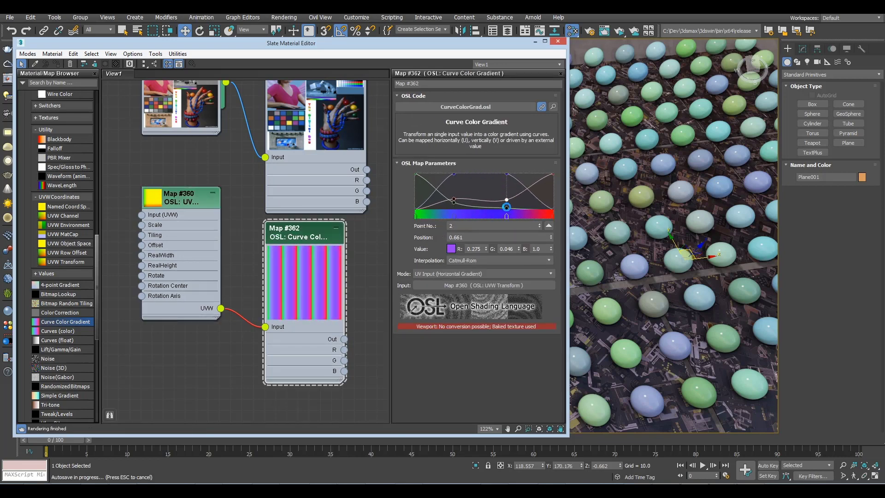
drag(506, 188, 506, 187)
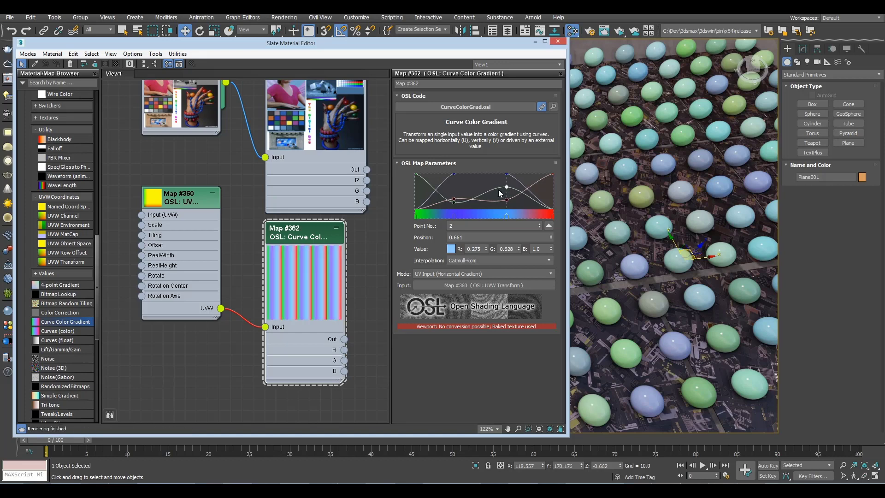
Step: Try the Curve Color Gradient's UV Input (Vertical Gradient) mode and set the mode to Mono Input (Intensity Gradient)
click(442, 273)
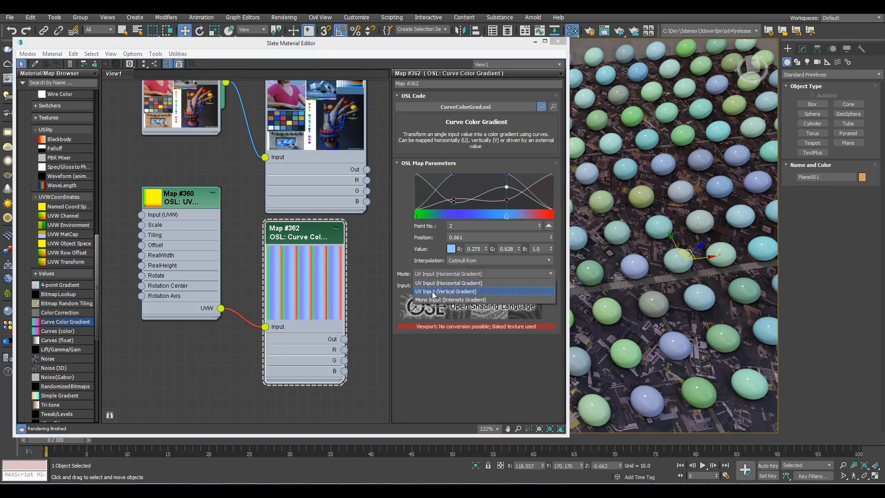
click(433, 292)
click(450, 276)
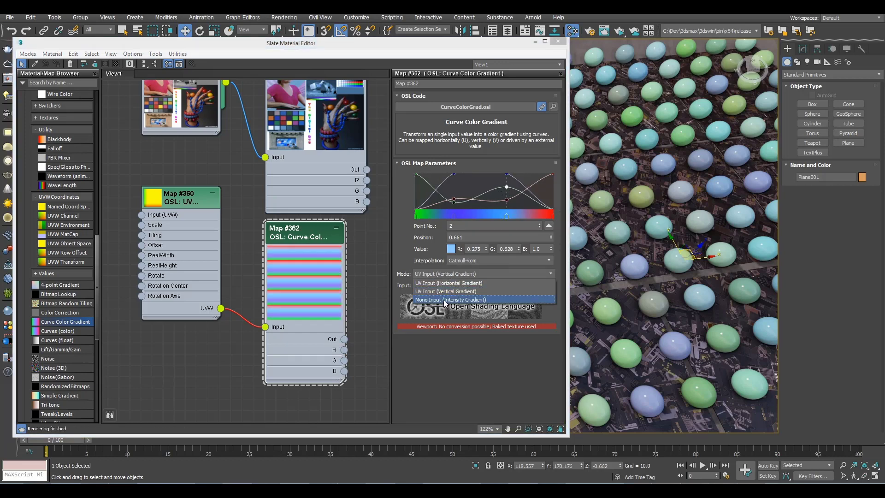
click(445, 299)
Step: Expand the Bitmap Lookup node and connect its Luminance output to the Curve Color Gradient's input, inspecting the remapped preview
middle_drag(214, 137, 187, 196)
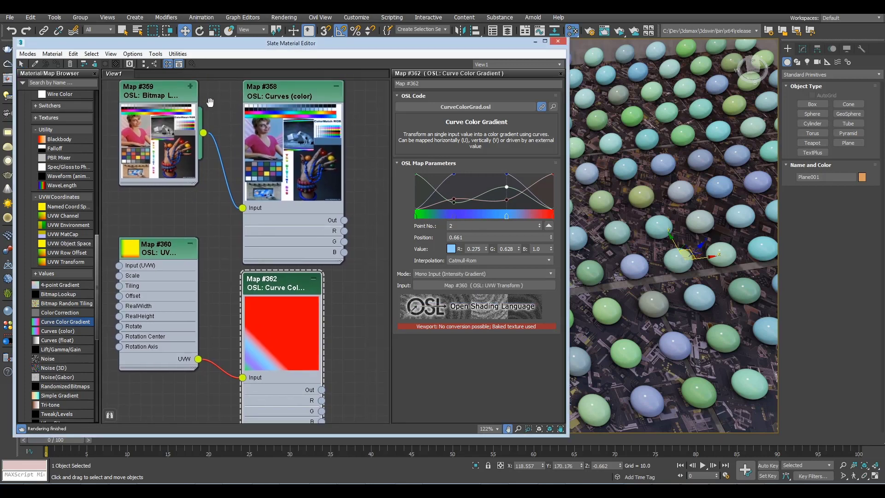
click(182, 89)
click(184, 94)
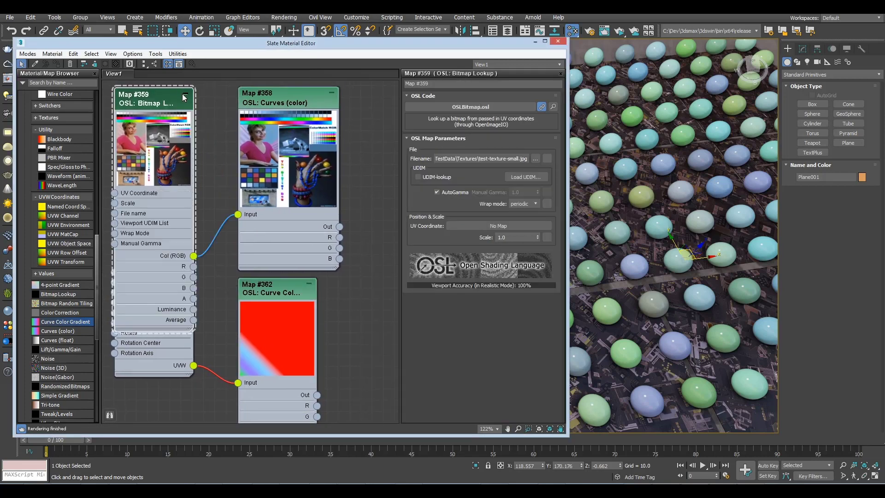
drag(192, 309, 238, 383)
click(284, 282)
scroll(315, 277, up, 3)
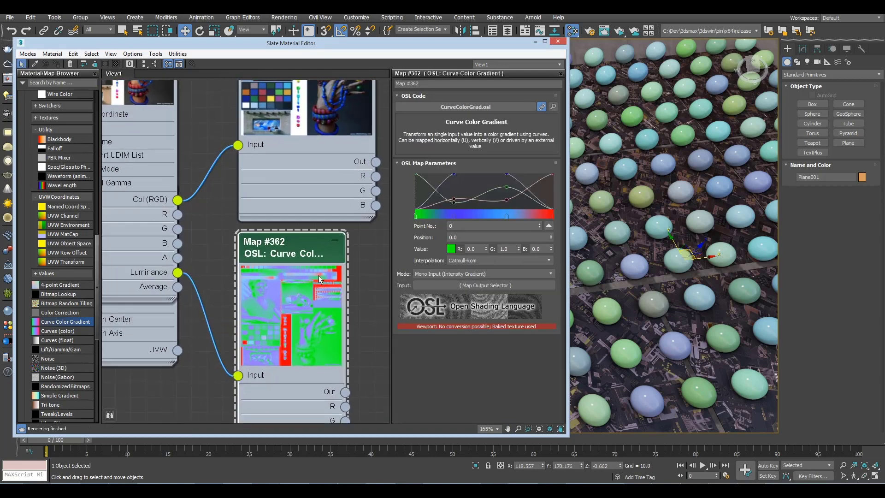